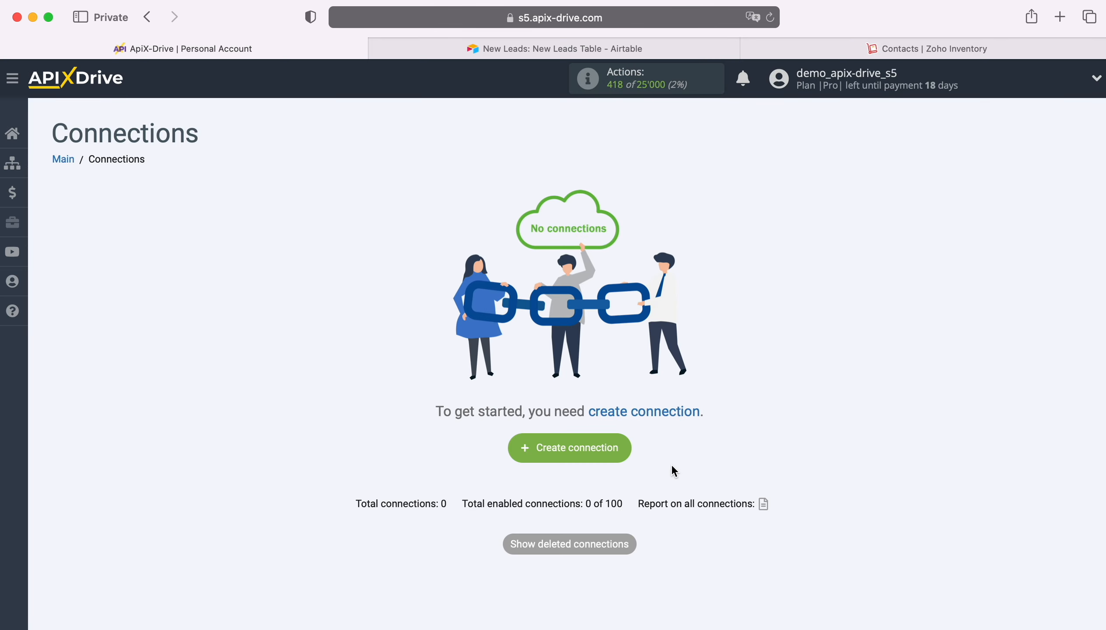
# Create a new connection and choose Airtable as its data source system
pyautogui.click(623, 446)
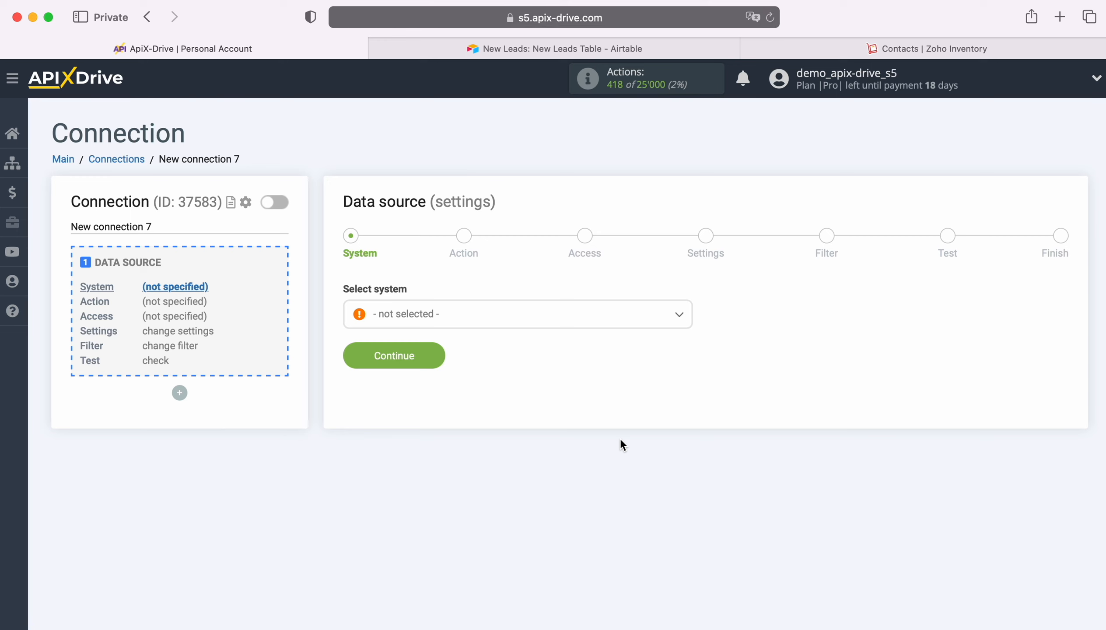
pyautogui.click(506, 314)
pyautogui.scroll(-3, 504, 457)
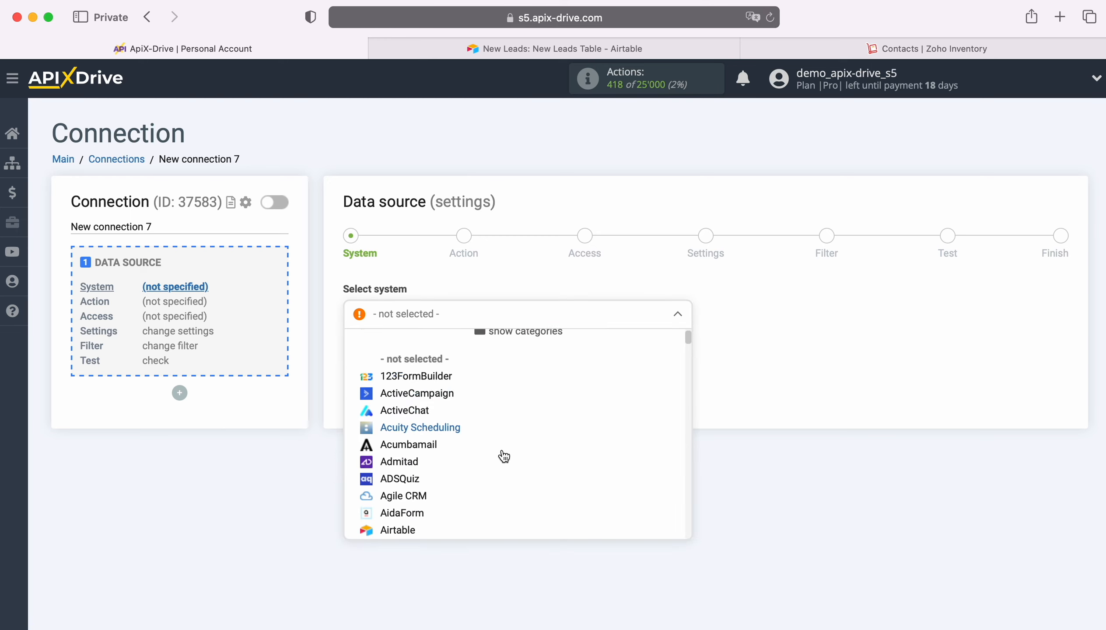
pyautogui.scroll(-2, 504, 457)
pyautogui.click(406, 454)
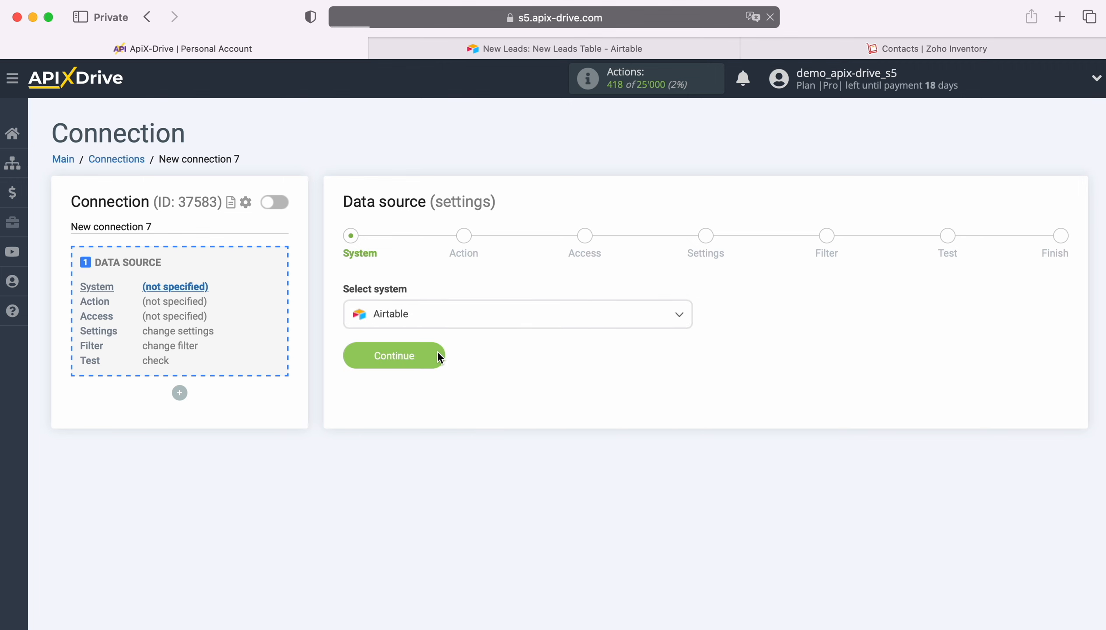
pyautogui.click(438, 356)
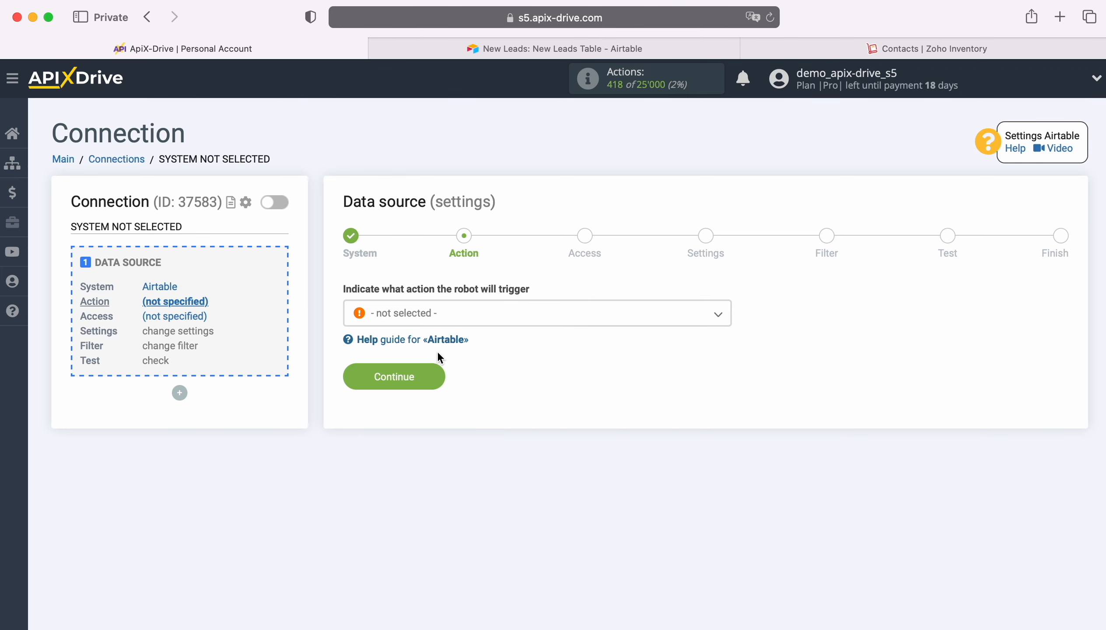
# Set the Airtable data source action to Get ROWS (new) and continue
pyautogui.click(497, 316)
pyautogui.click(446, 388)
pyautogui.click(432, 375)
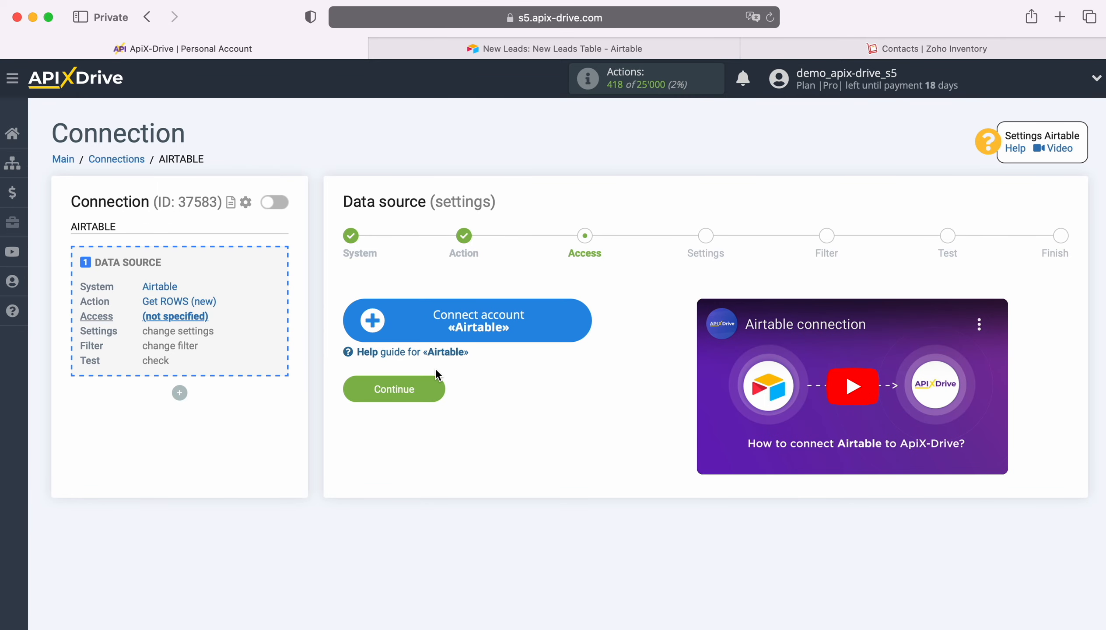
# Start connecting an Airtable account and sign in with the saved account e-mail and password
pyautogui.click(586, 324)
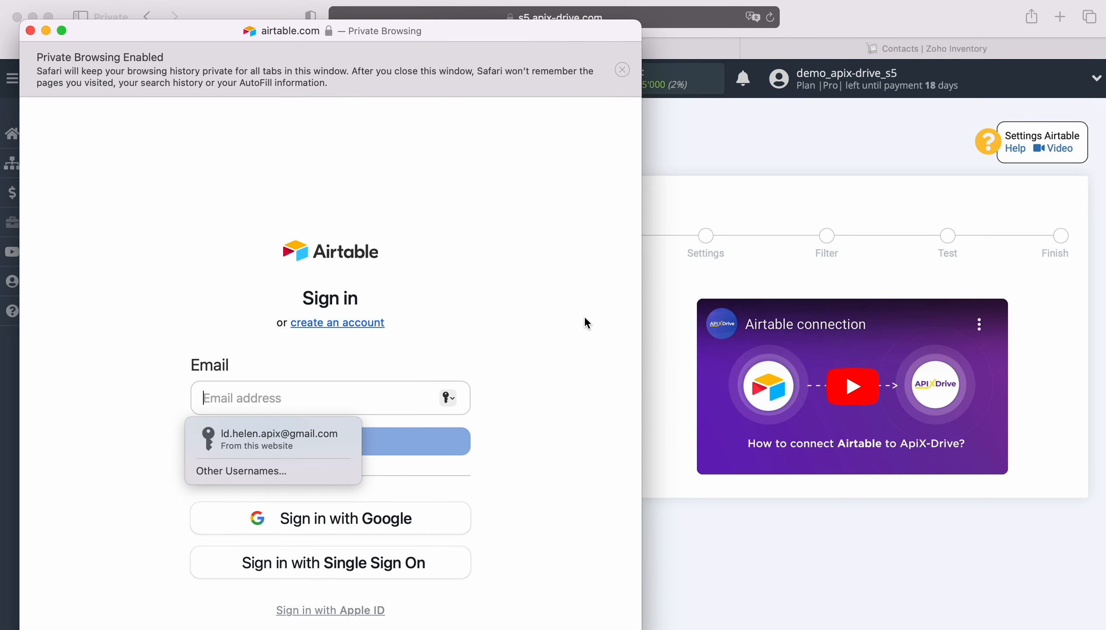
pyautogui.click(293, 435)
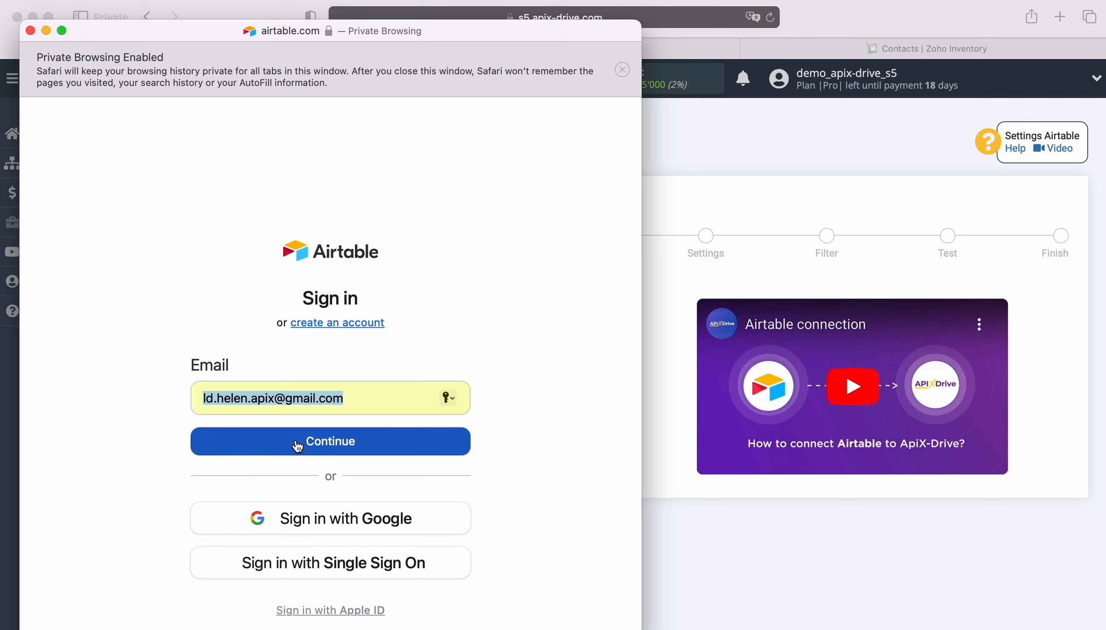
pyautogui.click(333, 446)
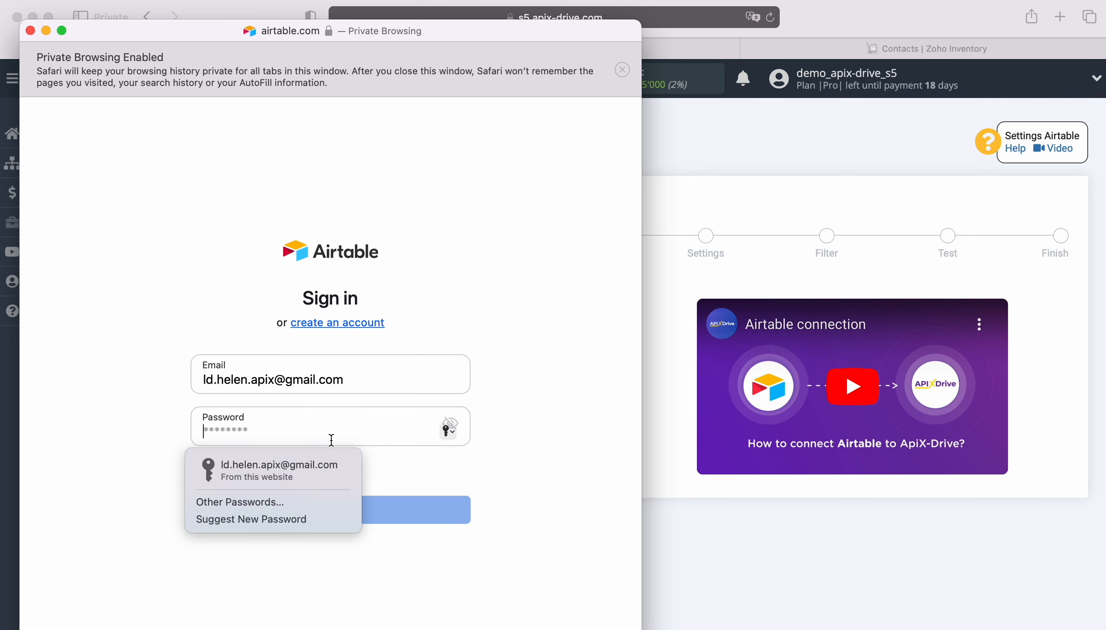
pyautogui.click(301, 461)
pyautogui.click(334, 512)
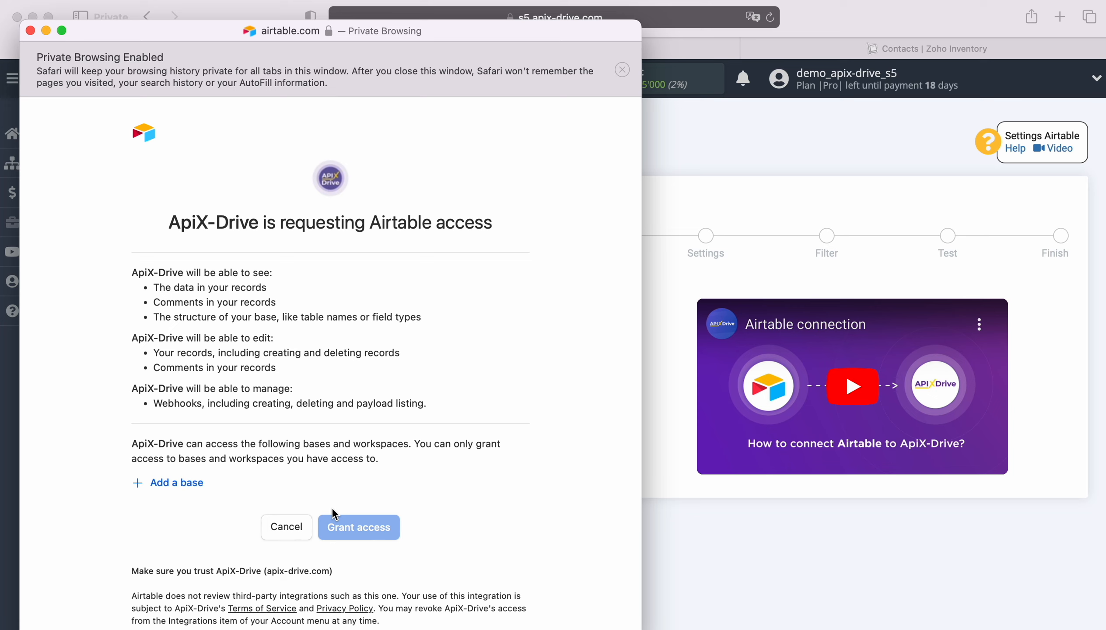
# Add the New Leads and New Orders bases to the access request and grant ApiX-Drive access
pyautogui.click(196, 484)
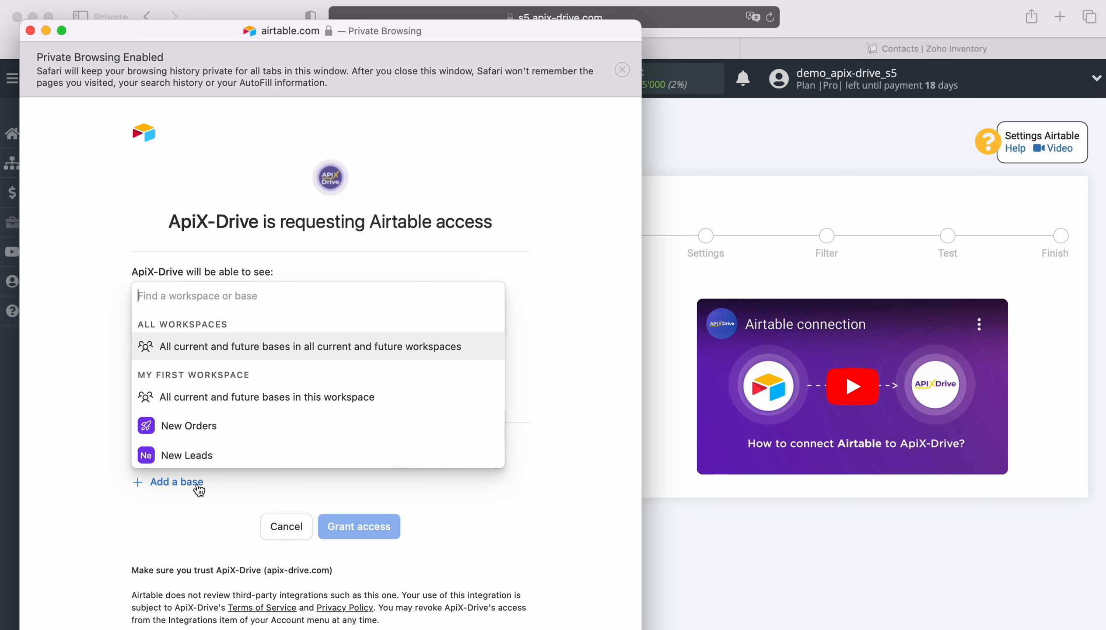
pyautogui.click(202, 457)
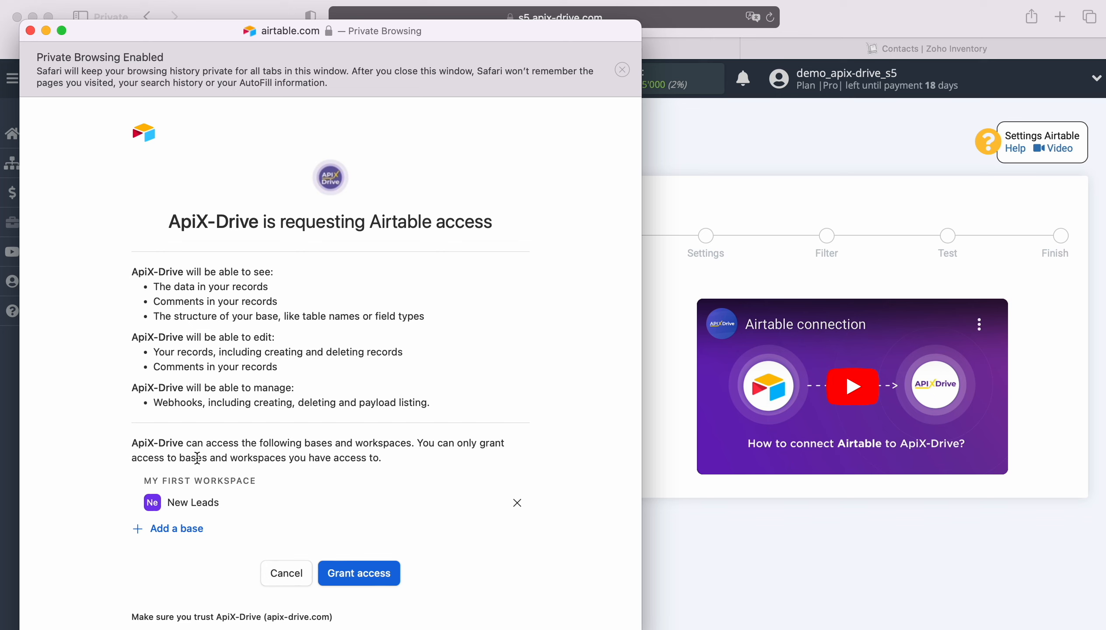
pyautogui.click(185, 528)
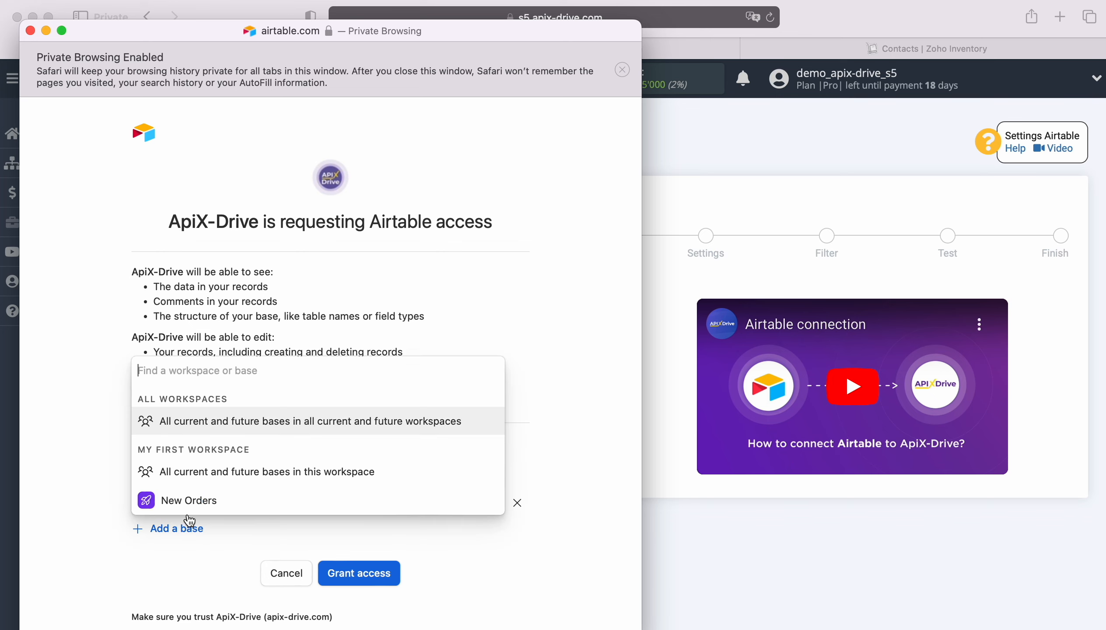
pyautogui.click(190, 496)
pyautogui.click(359, 594)
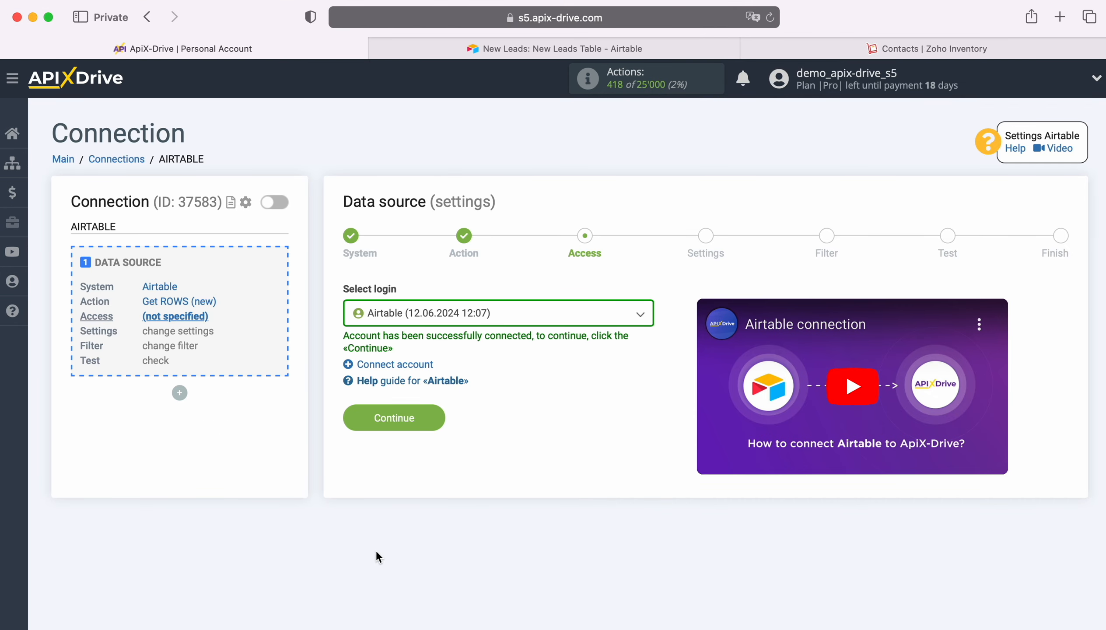
# Select the newly connected Airtable account as the data source login and continue
pyautogui.click(519, 322)
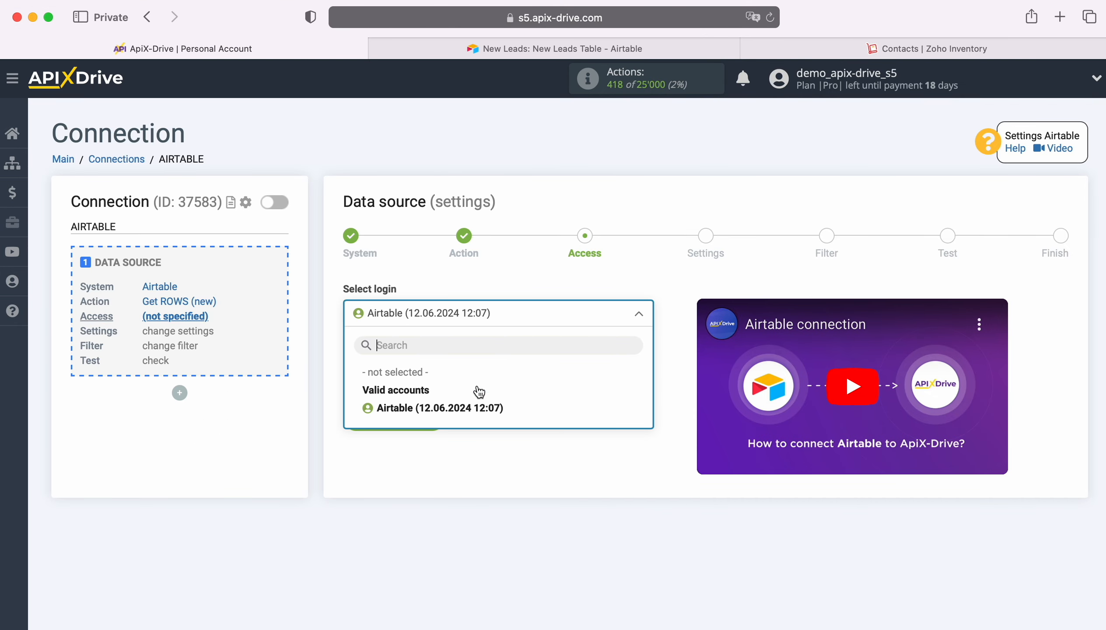
pyautogui.click(480, 406)
pyautogui.click(439, 412)
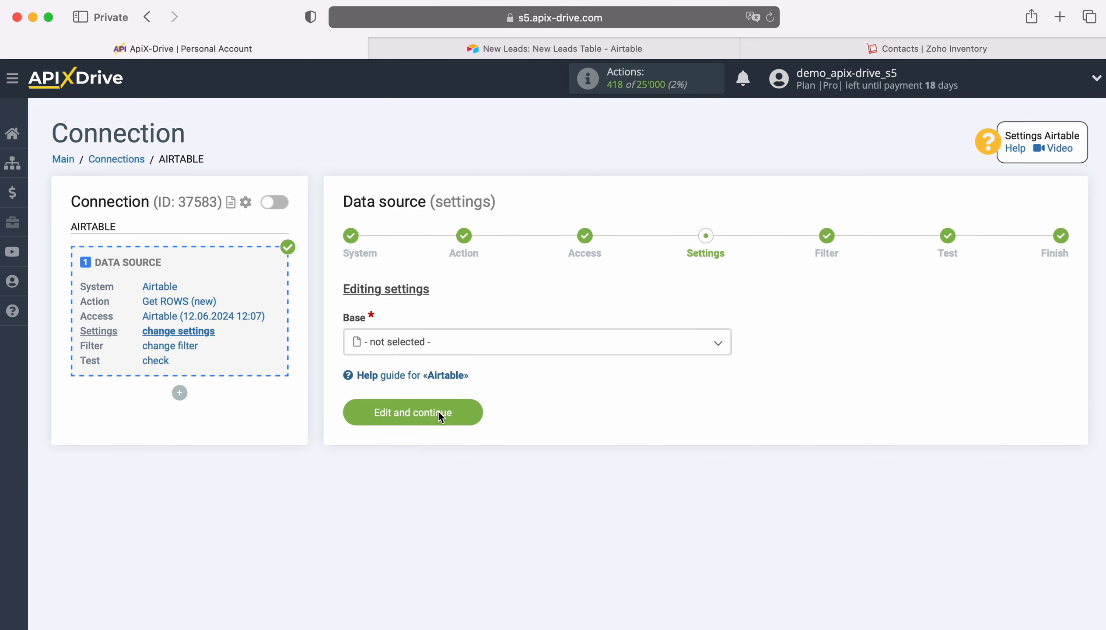
# Set the base to New Leads and the table to New Leads Table, and open the choices for the «Created time» column
pyautogui.click(447, 347)
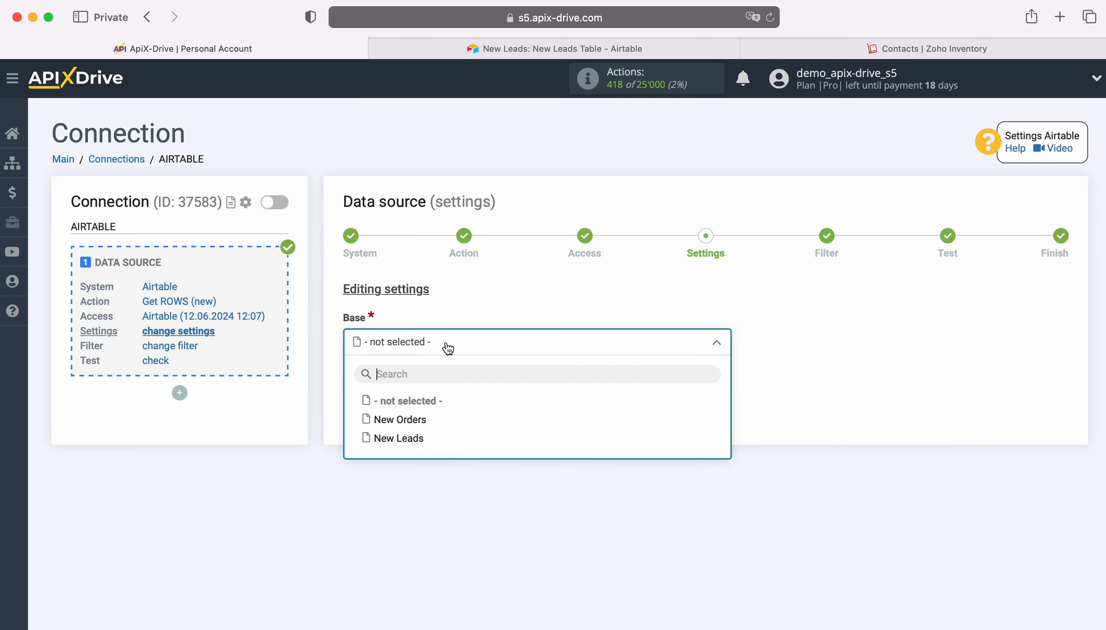
pyautogui.click(399, 438)
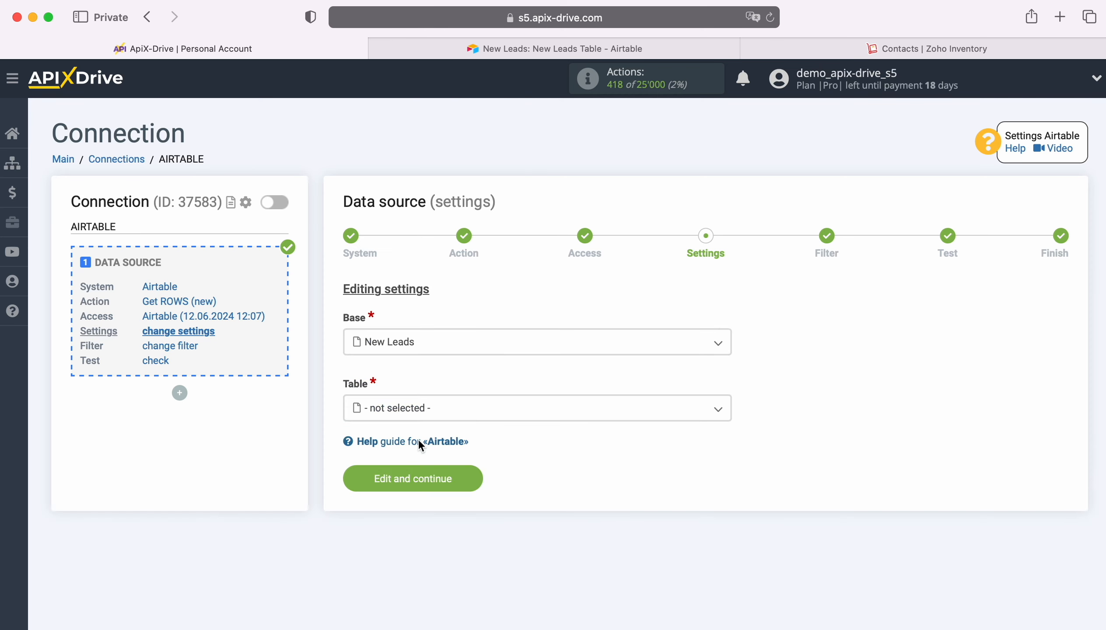
pyautogui.click(423, 418)
pyautogui.click(430, 487)
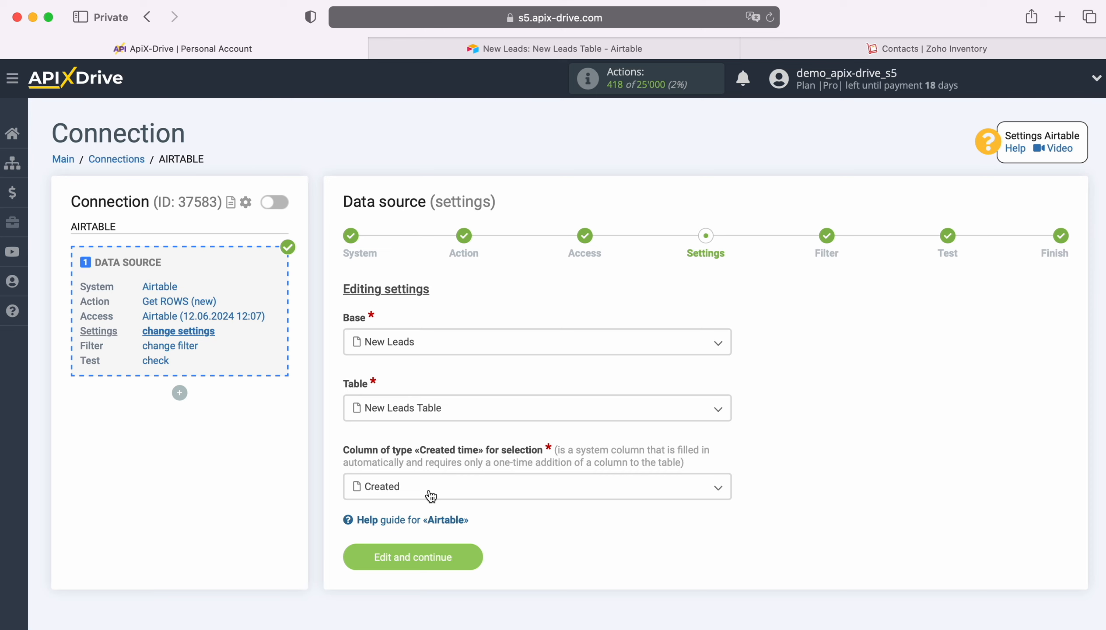
pyautogui.click(430, 497)
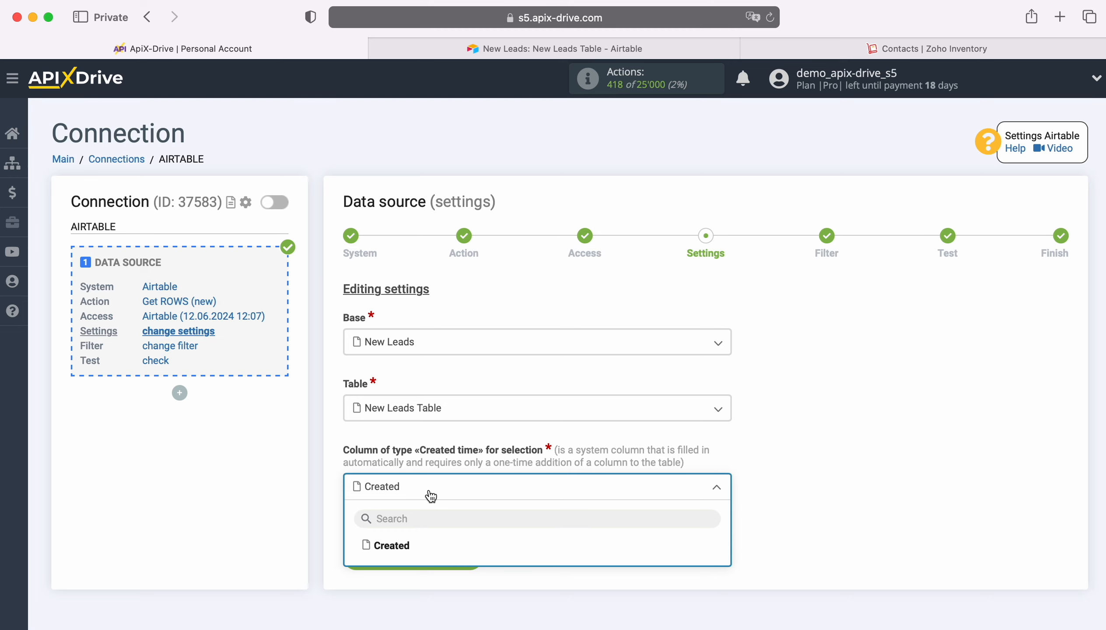
# Switch to the Airtable table, examine the Created time option among the new-field types, and dismiss the list without adding a field
pyautogui.click(477, 49)
pyautogui.hscroll(2, 734, 313)
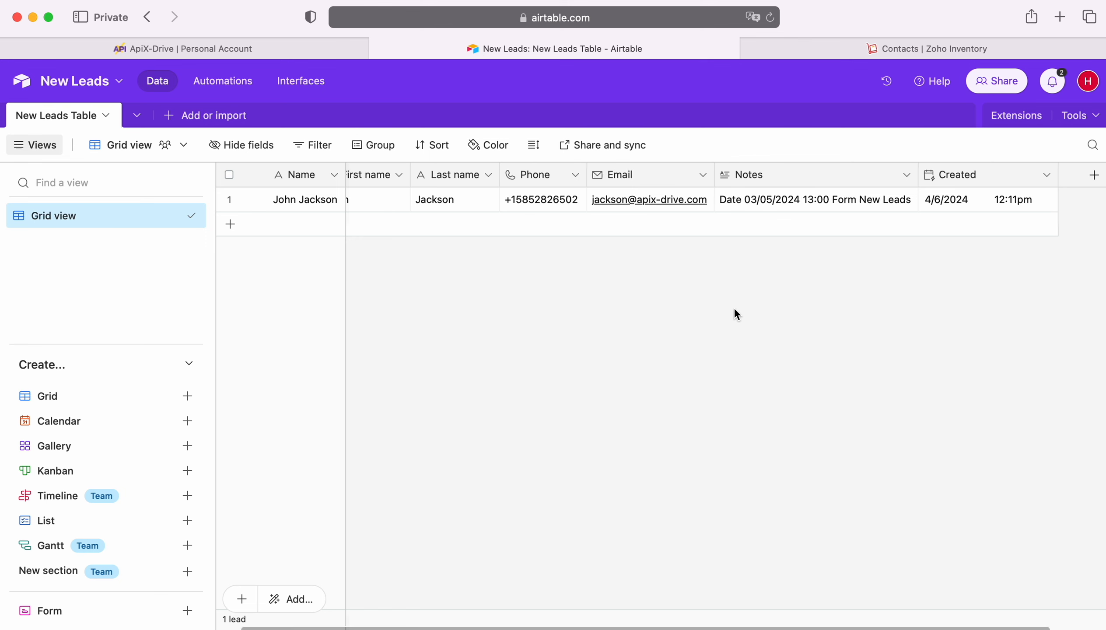
pyautogui.click(1071, 175)
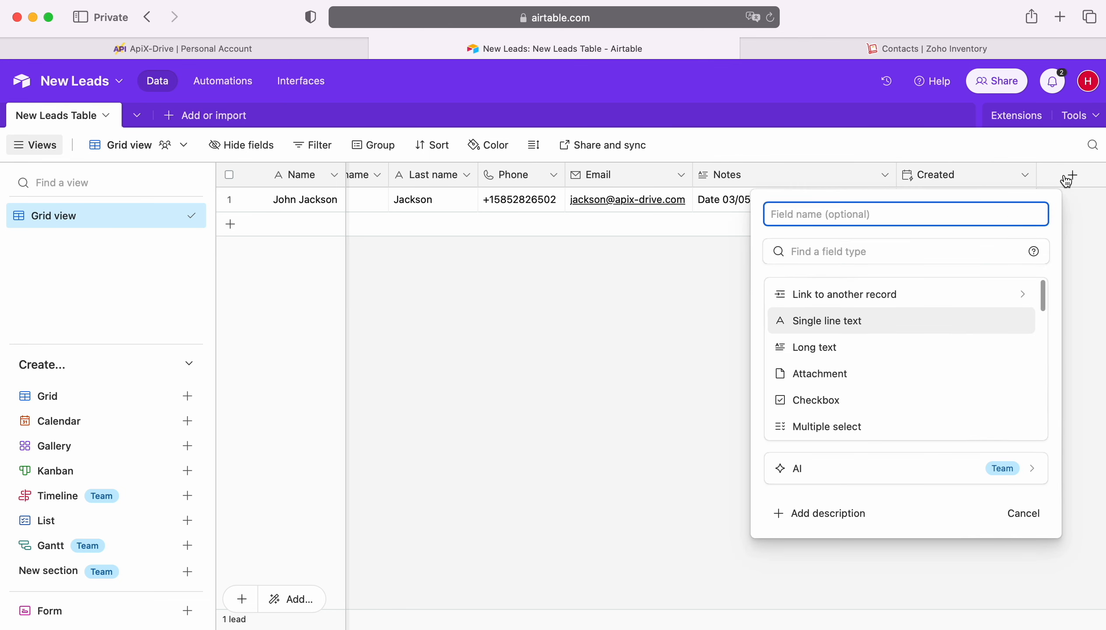
pyautogui.scroll(-5, 891, 356)
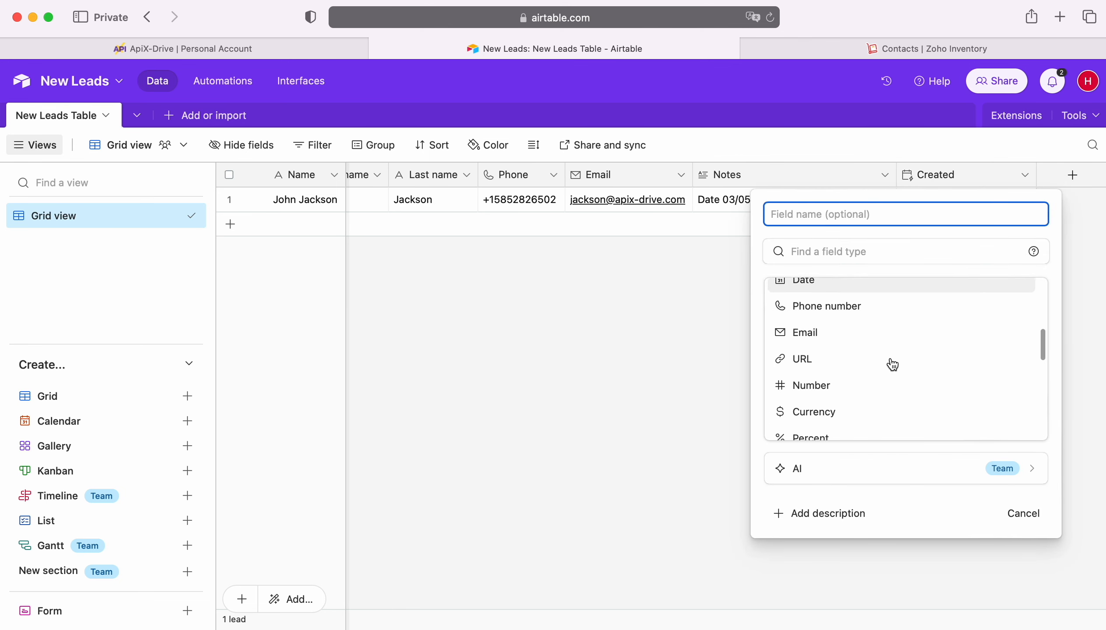
pyautogui.scroll(-5, 893, 364)
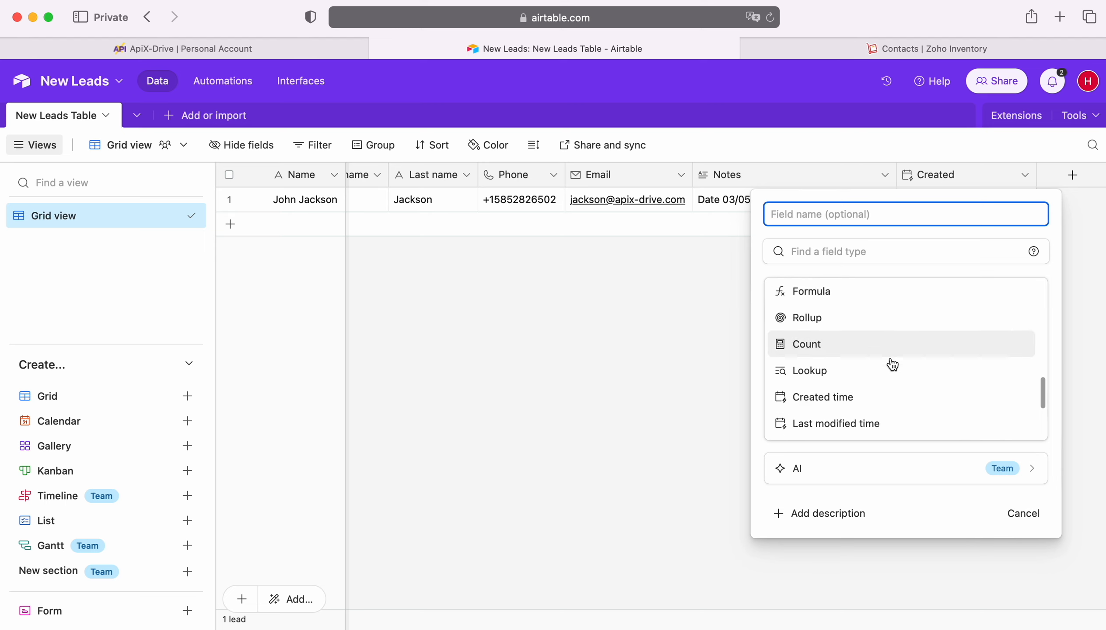
pyautogui.scroll(-1, 878, 371)
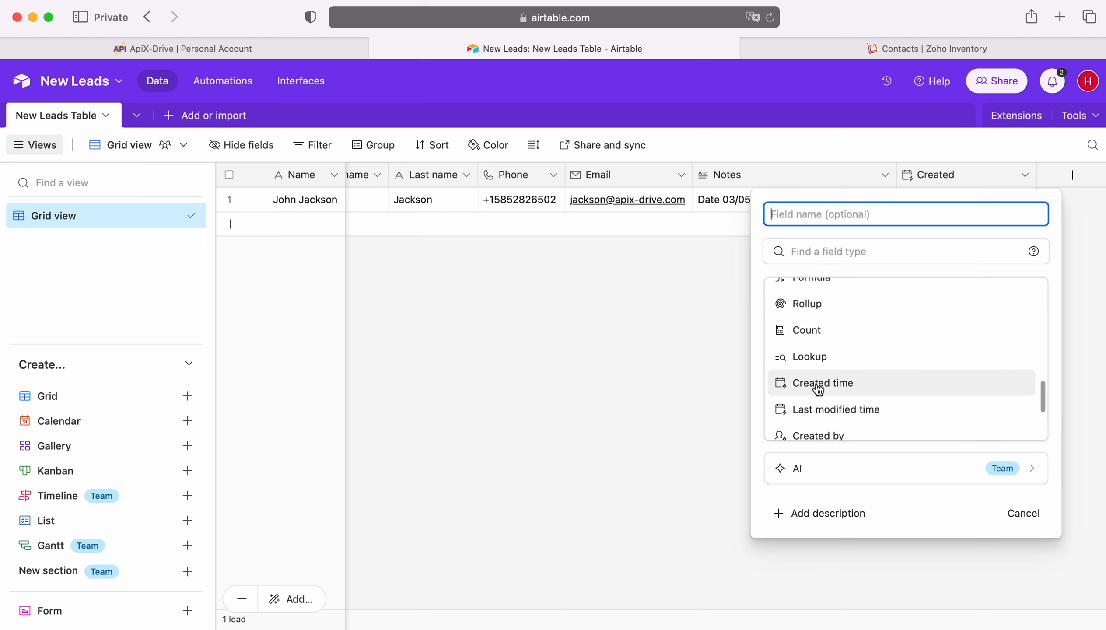
pyautogui.click(716, 373)
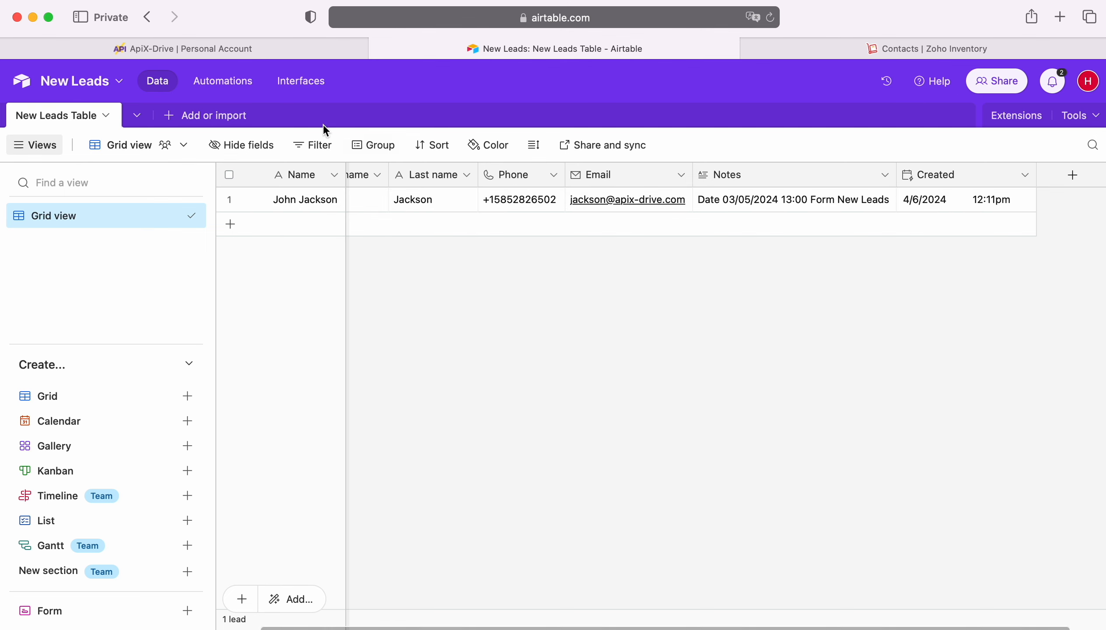
# Return to ApiX-Drive, choose Created as the «Created time» column and save the data source settings
pyautogui.click(258, 49)
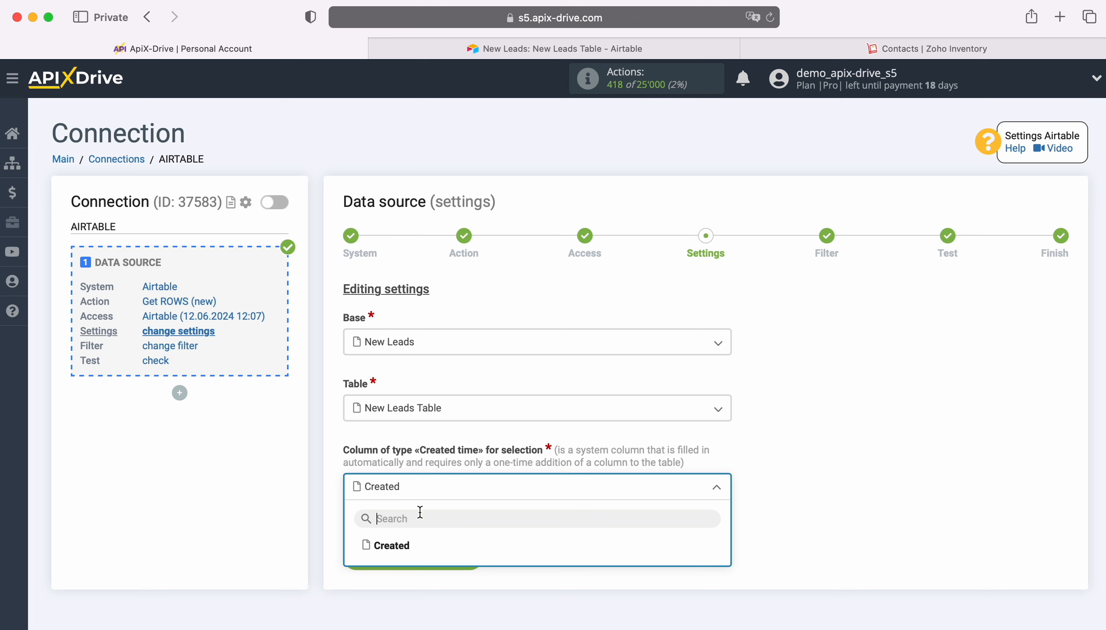
pyautogui.click(391, 545)
pyautogui.click(466, 559)
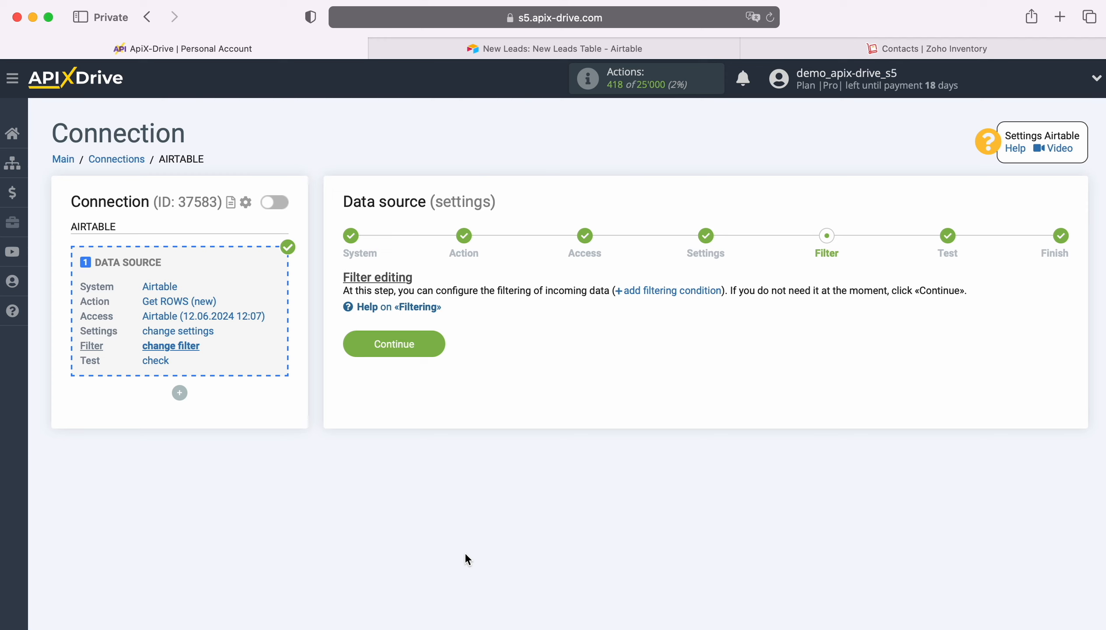
# Finish the data source setup without a filter, accepting the loaded test data, and start configuring the data destination
pyautogui.click(435, 342)
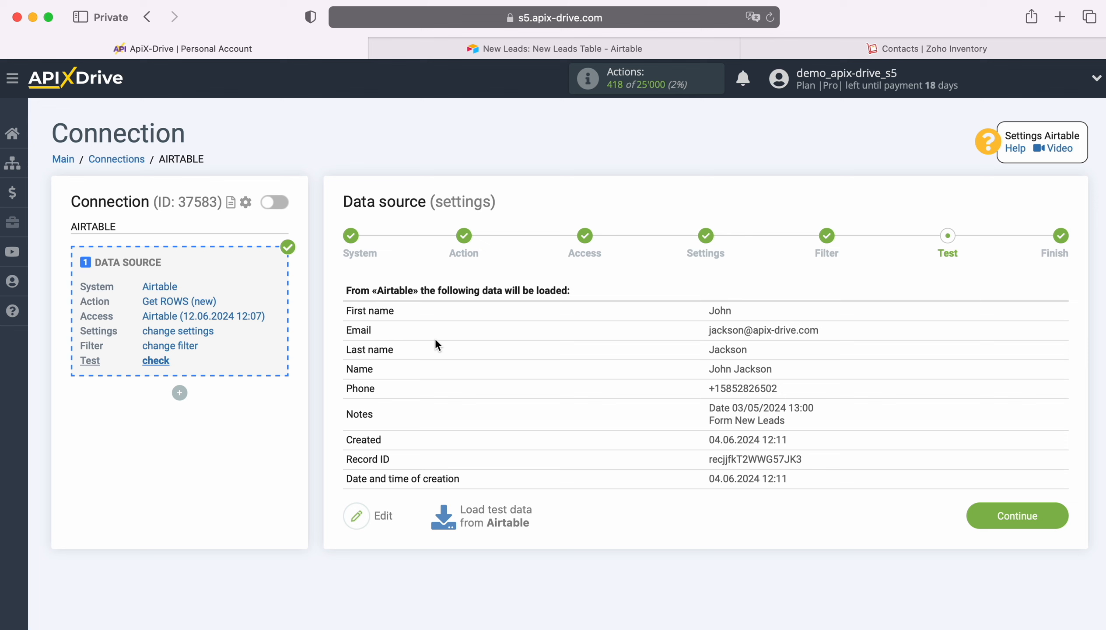
pyautogui.click(1054, 514)
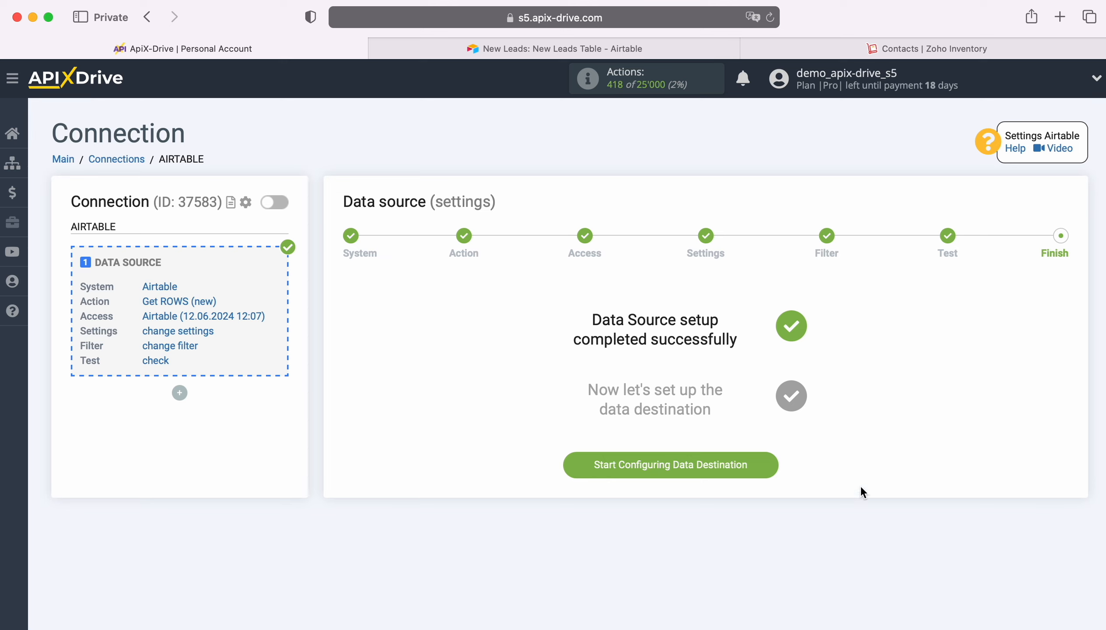
pyautogui.click(768, 459)
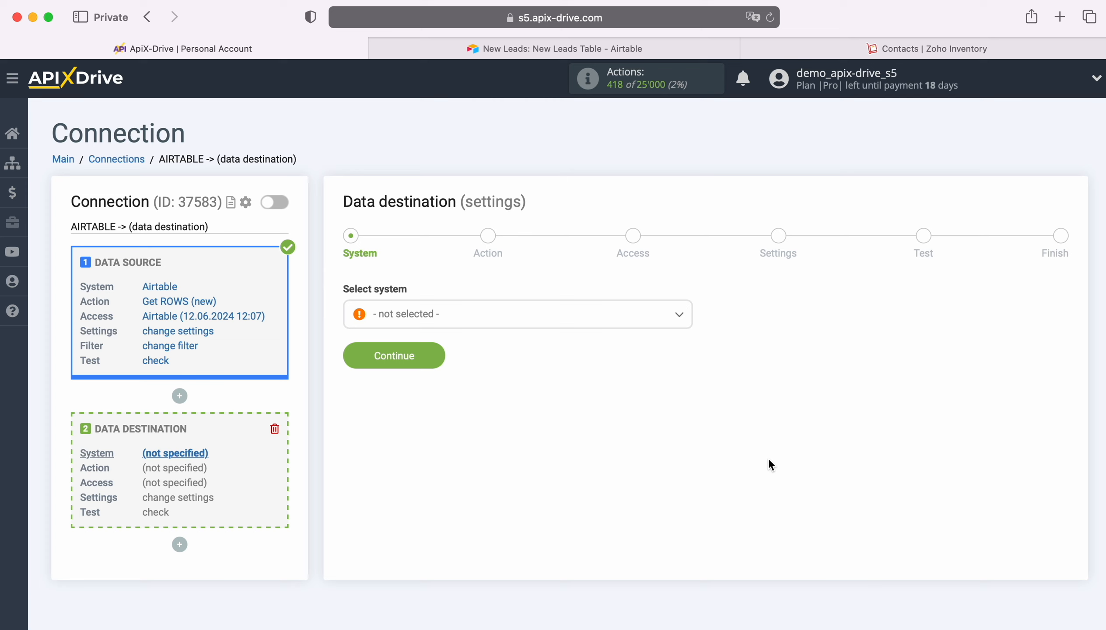
# Choose Zoho Inventory as the data destination system and continue to the action settings
pyautogui.click(583, 318)
pyautogui.scroll(-10, 599, 438)
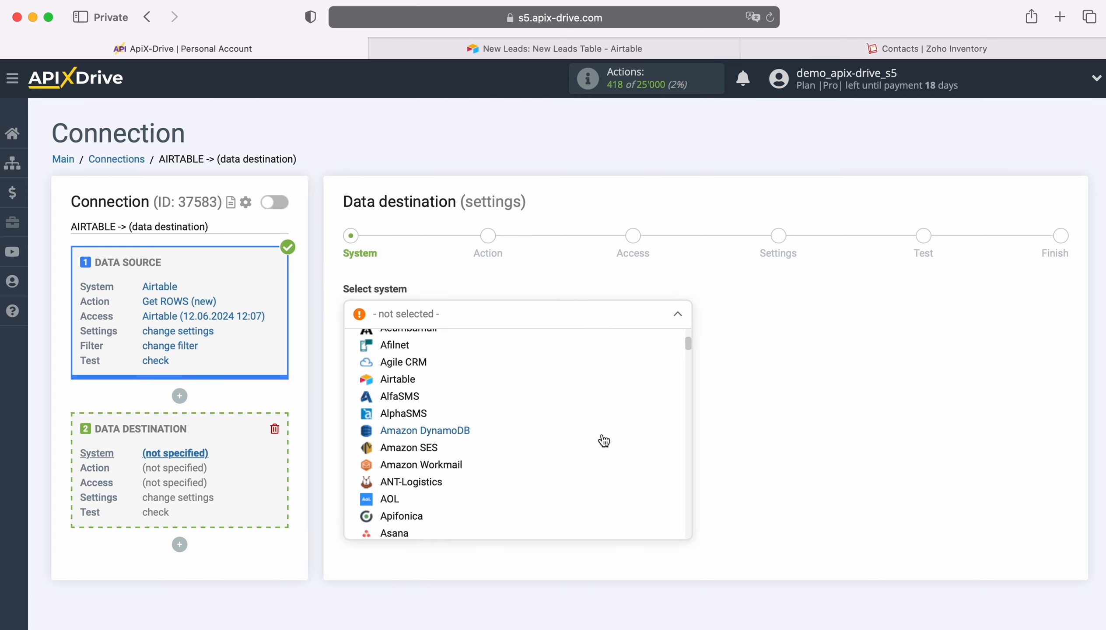
pyautogui.scroll(-15, 603, 440)
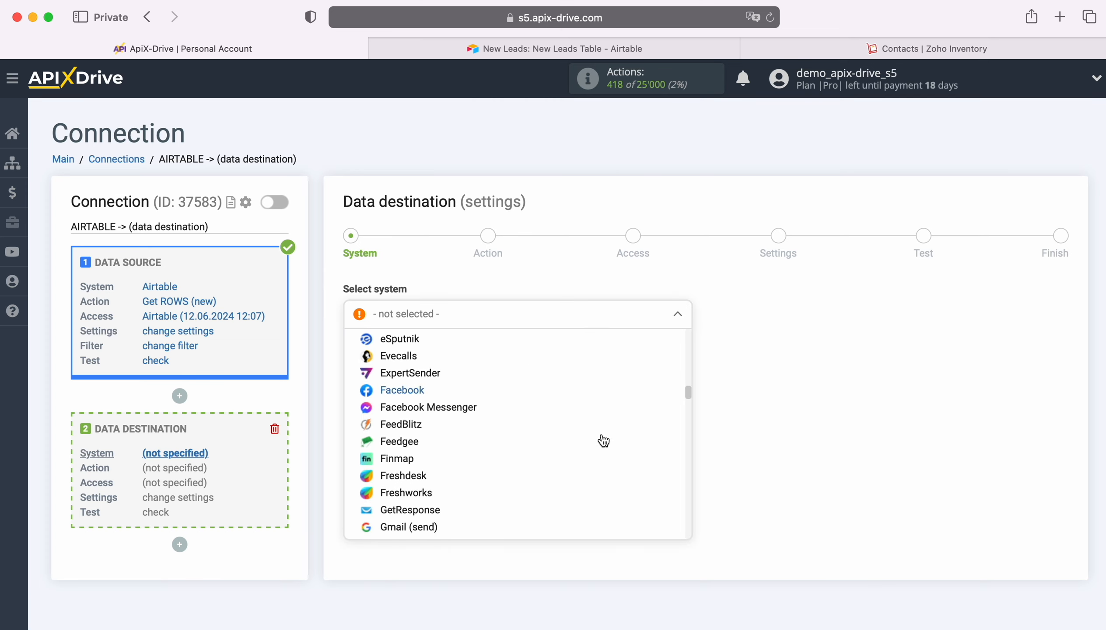
pyautogui.scroll(-15, 603, 440)
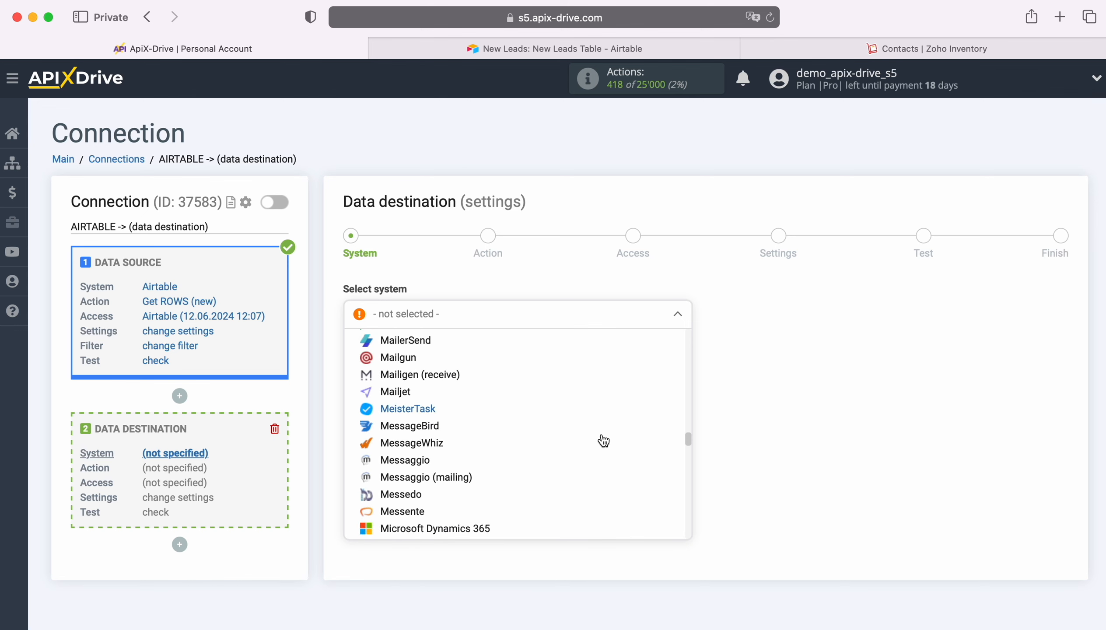
pyautogui.scroll(-15, 603, 440)
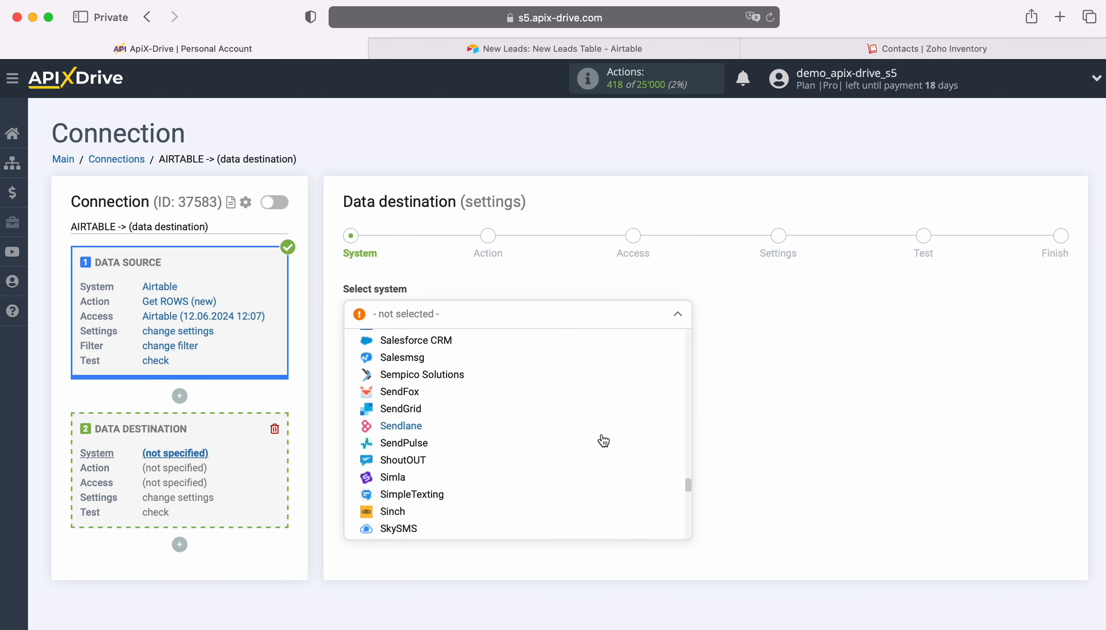
pyautogui.scroll(-15, 604, 441)
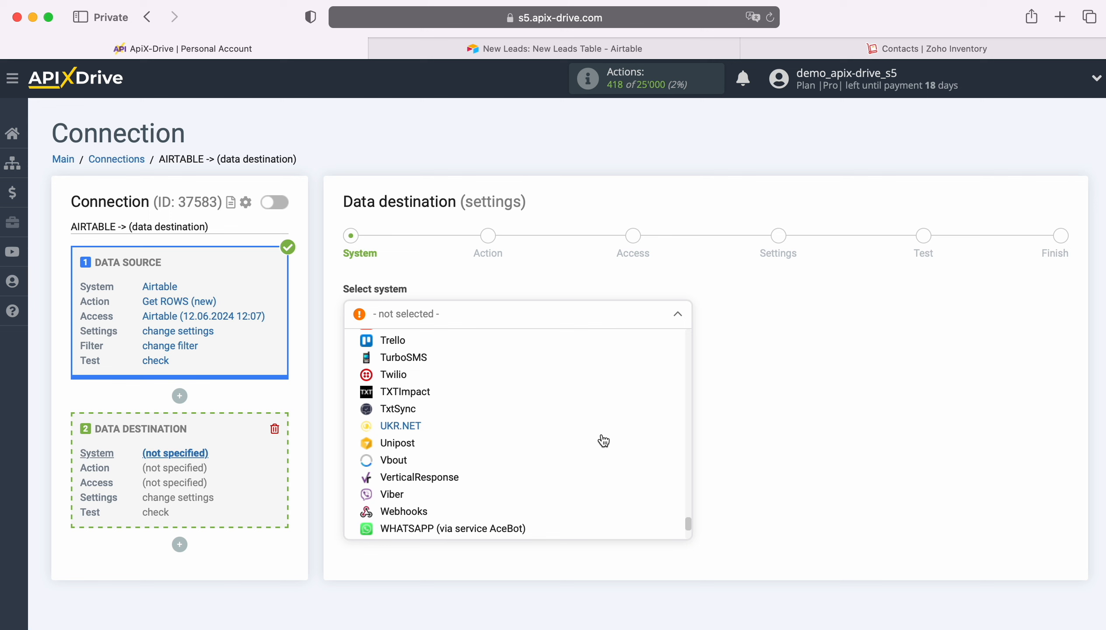
pyautogui.click(446, 519)
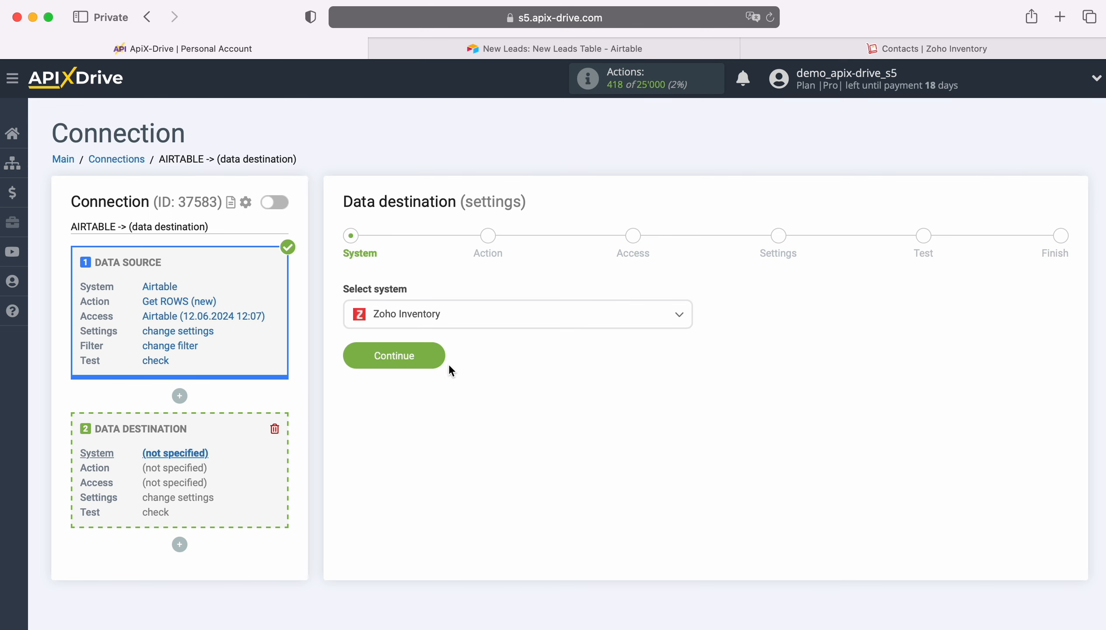
pyautogui.click(433, 355)
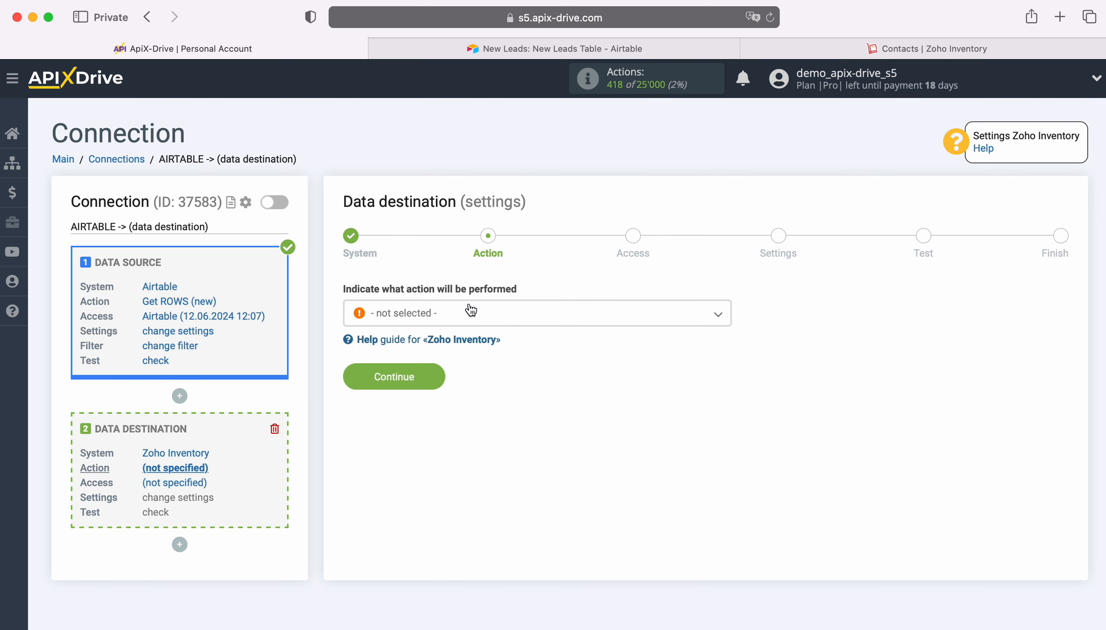
# Set the destination action to Create CONTACT and continue to the access settings
pyautogui.click(470, 312)
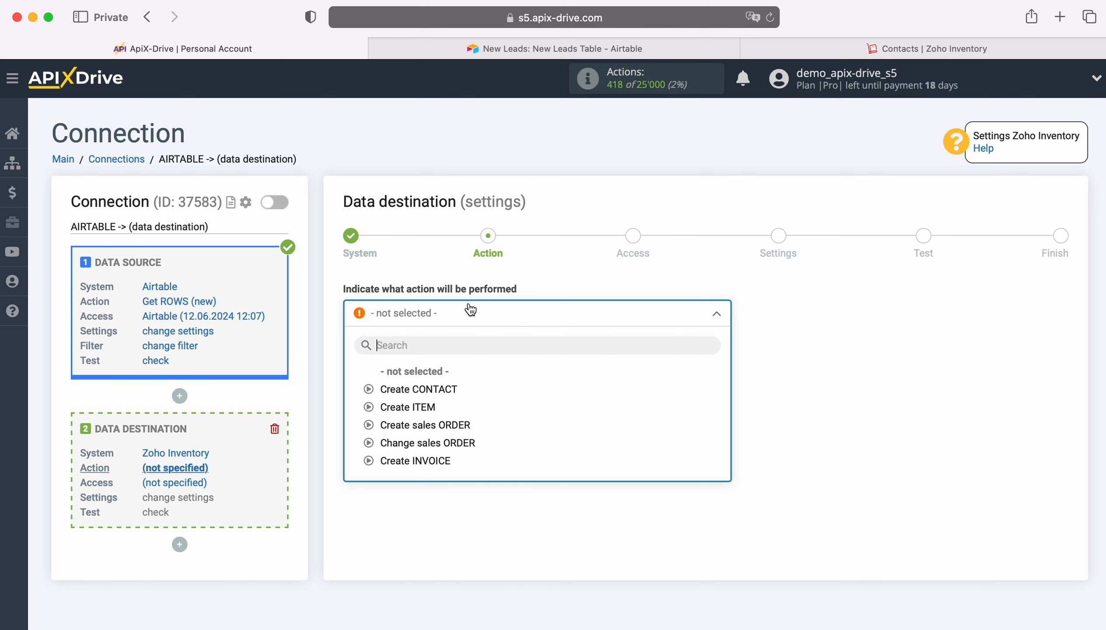
pyautogui.click(444, 392)
pyautogui.click(439, 380)
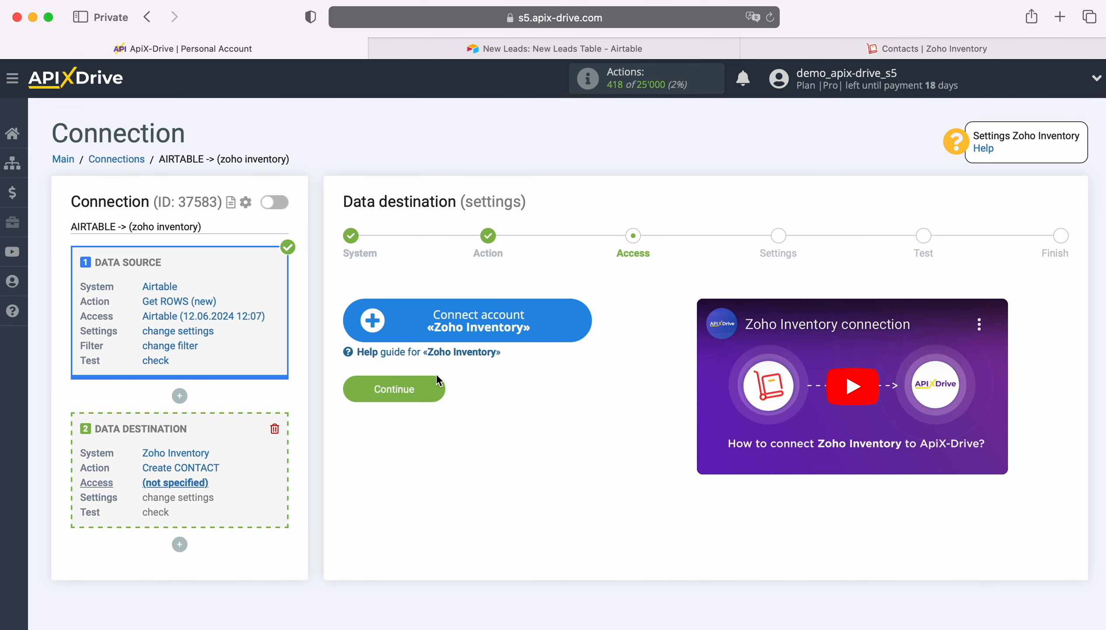
# Connect a Zoho Inventory account by signing in with the account e-mail and password, and accept ApiX Drive's access to the Inventory data
pyautogui.click(573, 328)
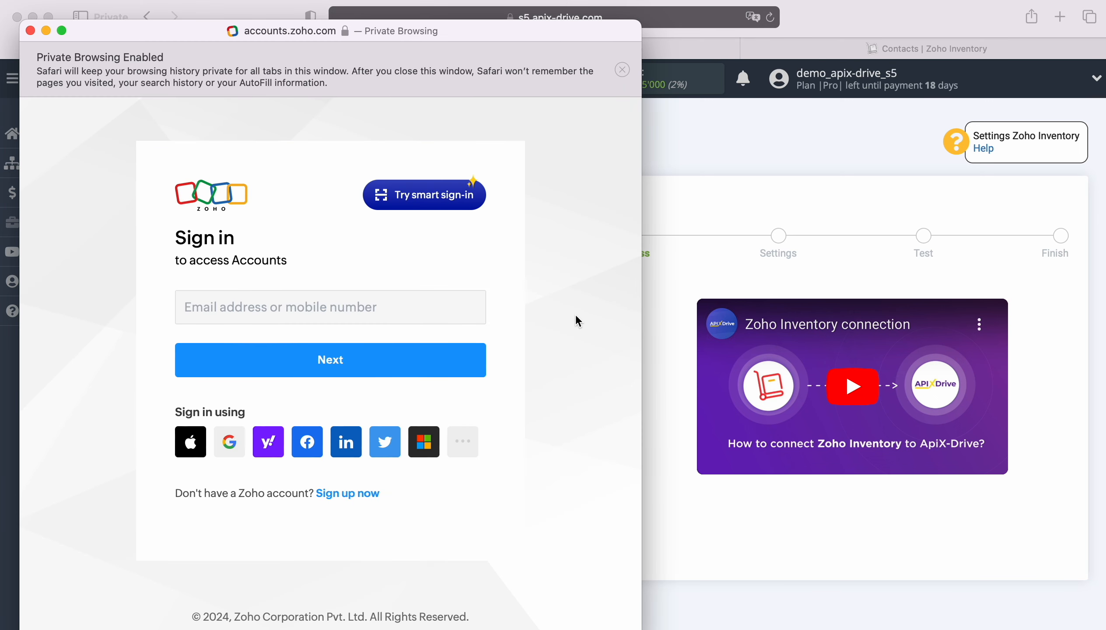
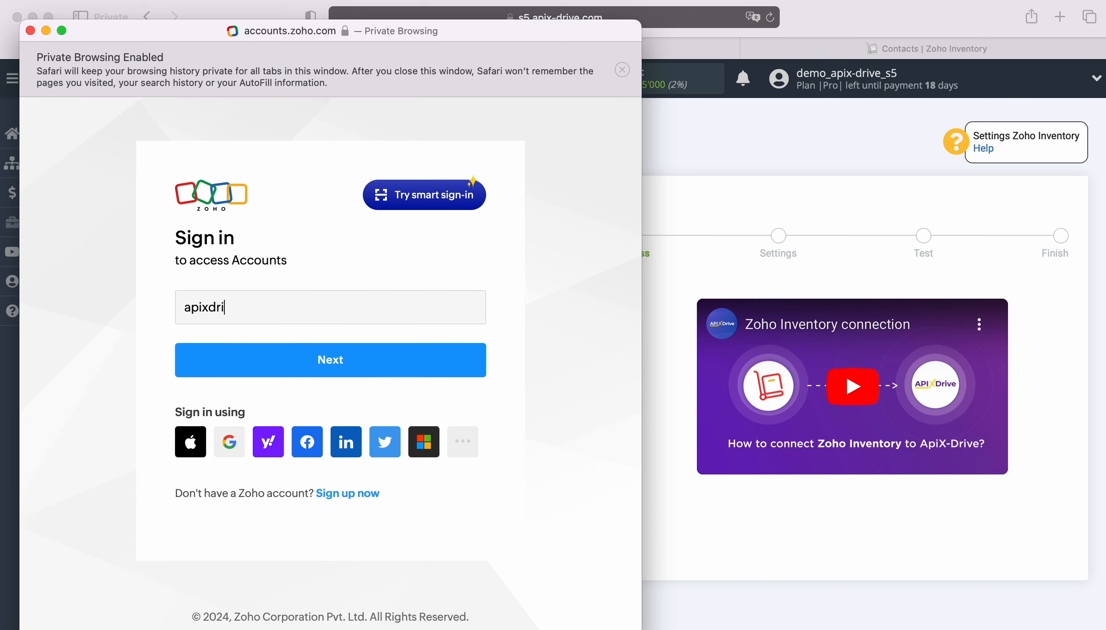
pyautogui.press('Return')
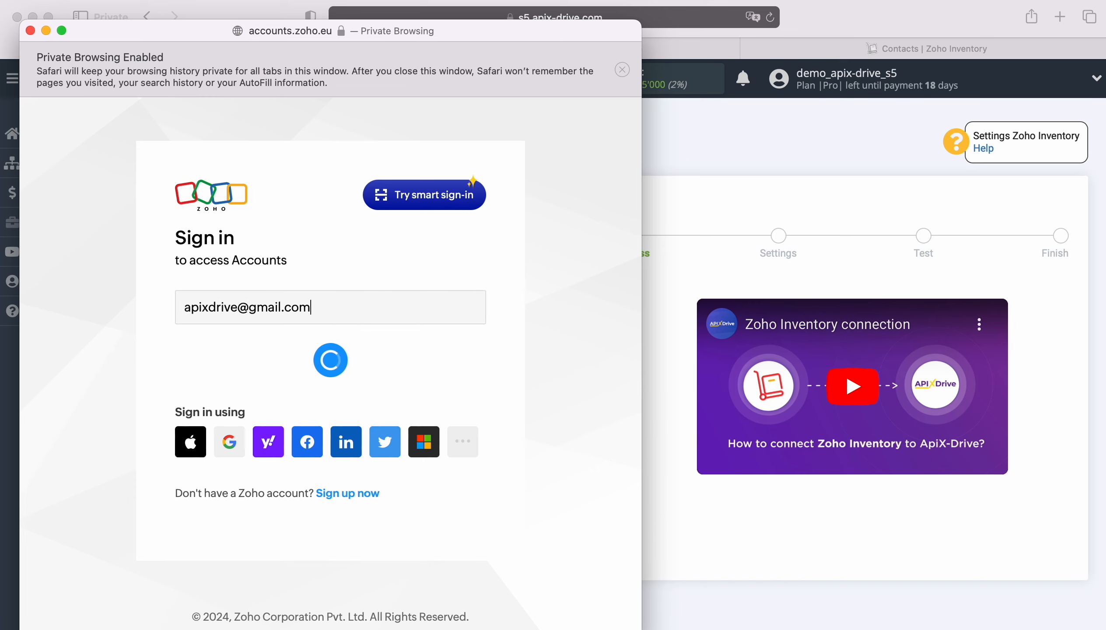
pyautogui.click(321, 361)
pyautogui.click(292, 396)
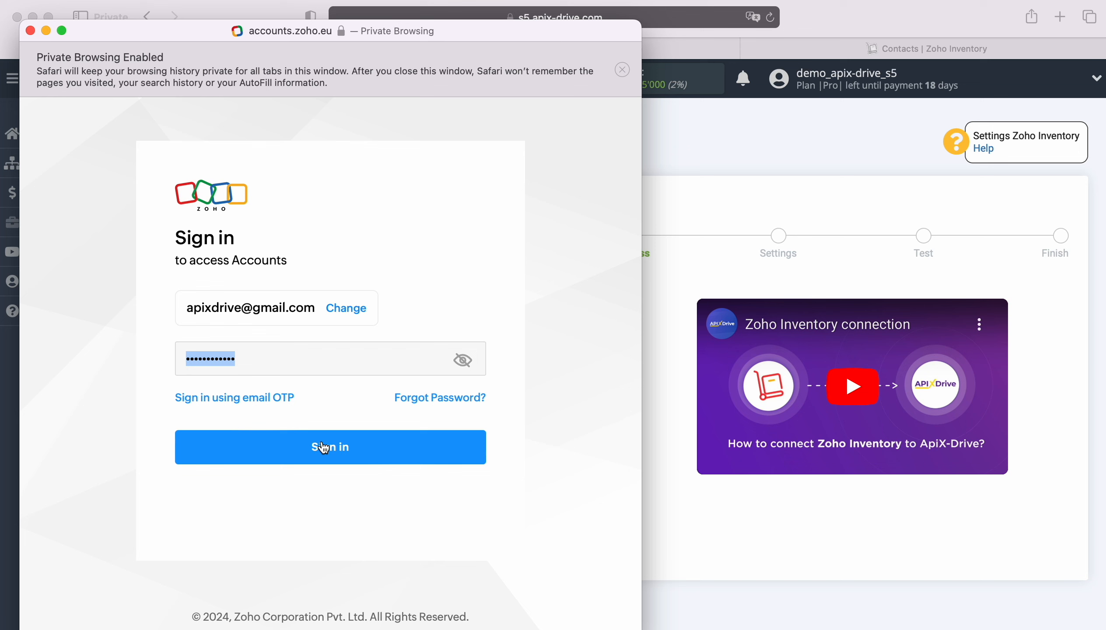
pyautogui.click(323, 447)
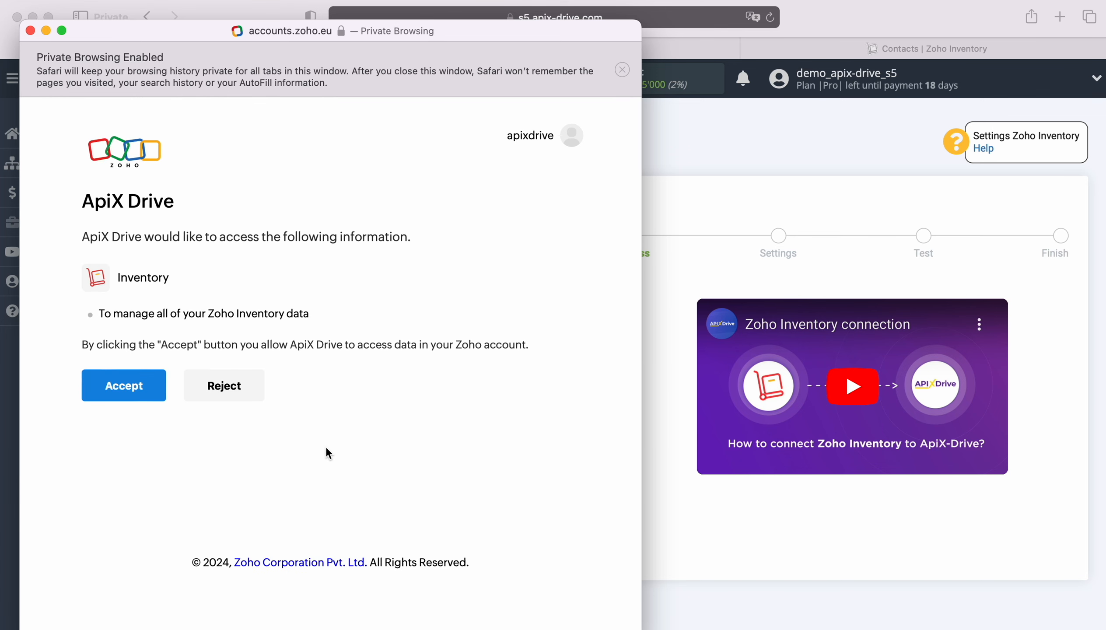
pyautogui.click(127, 386)
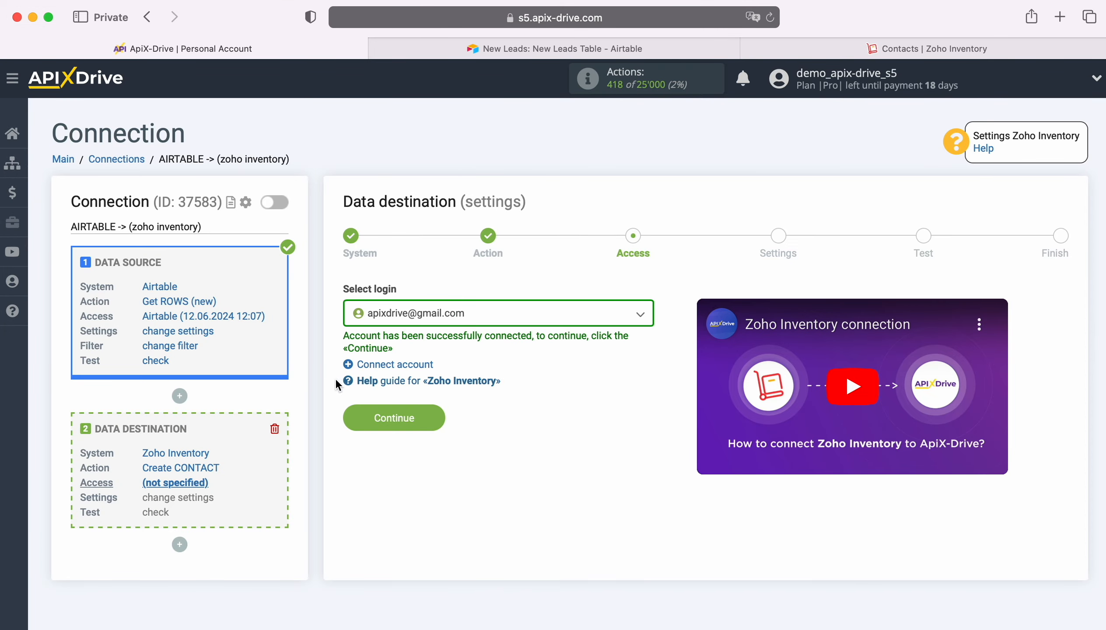
# Select the connected Zoho Inventory account as the login and continue to the destination field settings
pyautogui.click(509, 313)
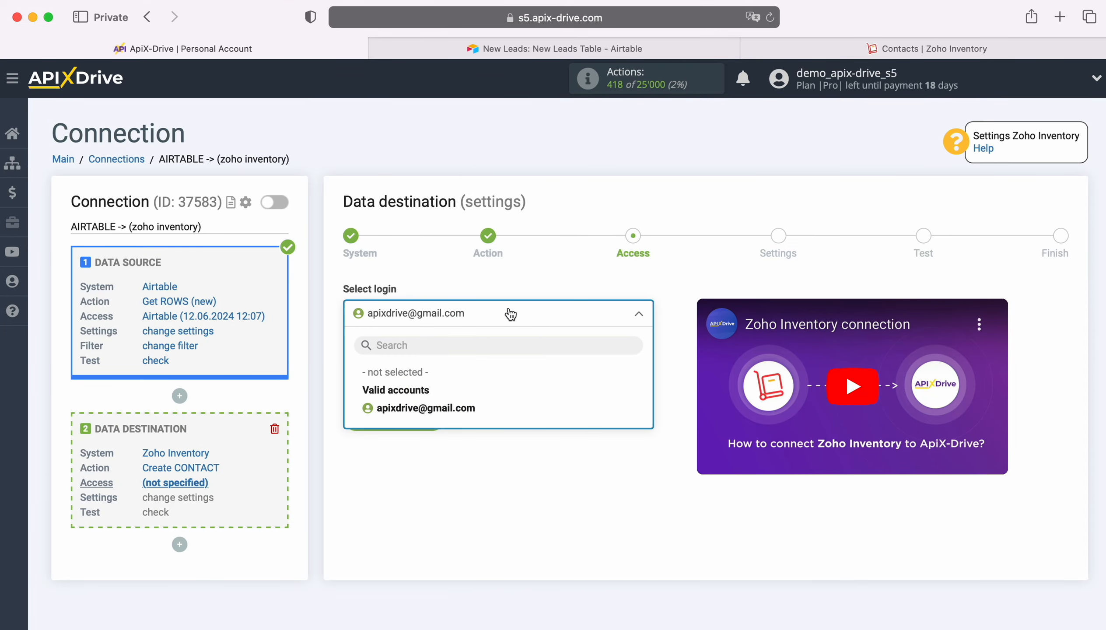
pyautogui.click(471, 406)
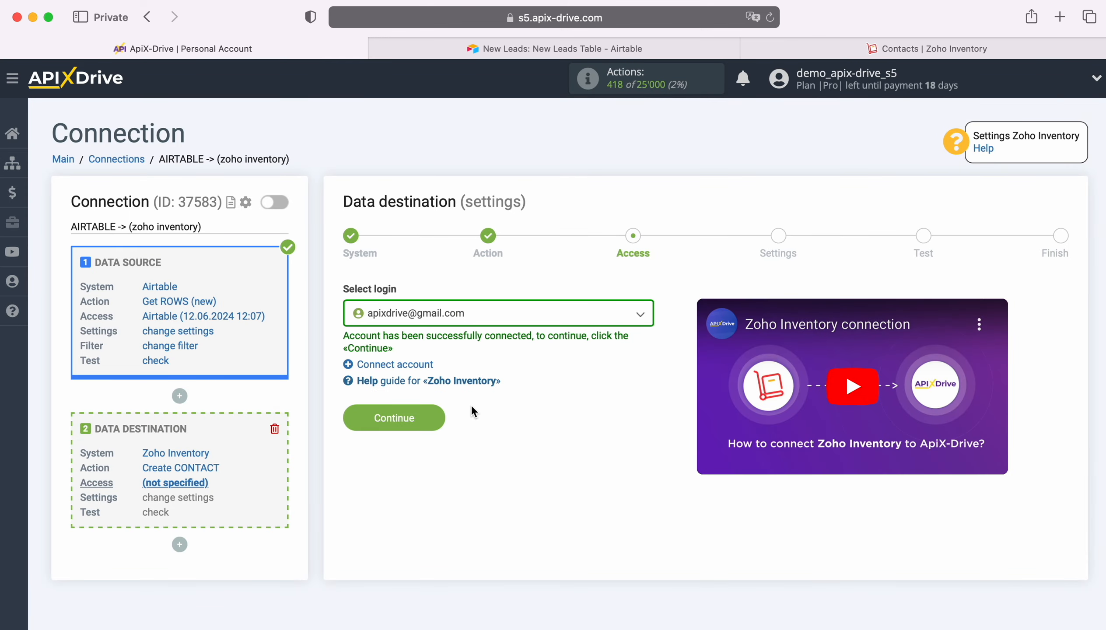
pyautogui.click(436, 415)
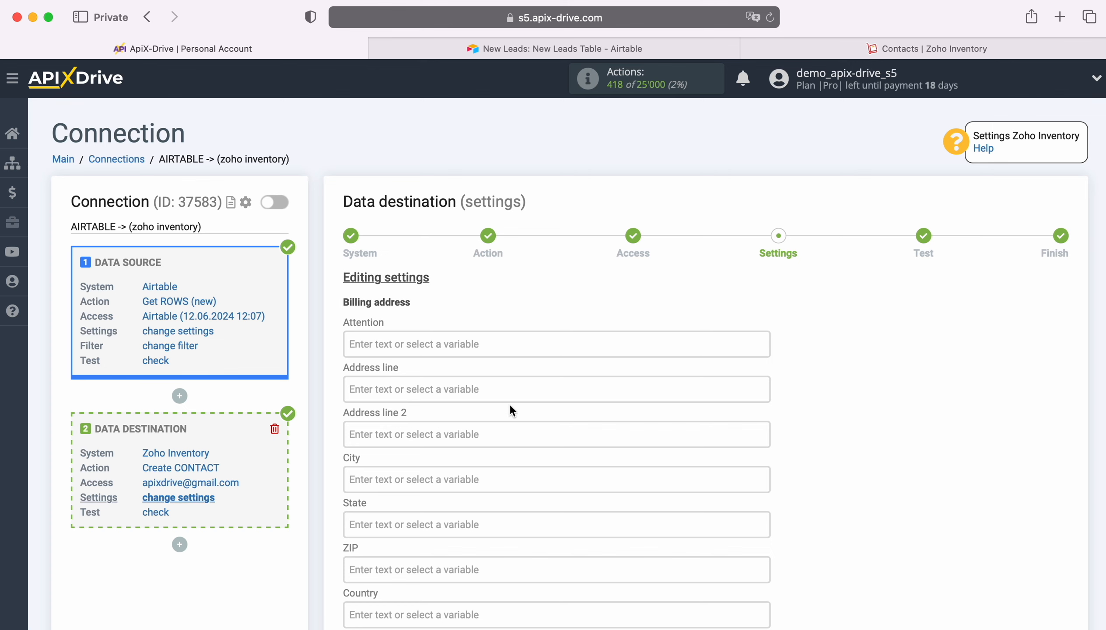
# Map the billing address Phone field to the Airtable Phone variable
pyautogui.scroll(-5, 510, 404)
pyautogui.click(436, 473)
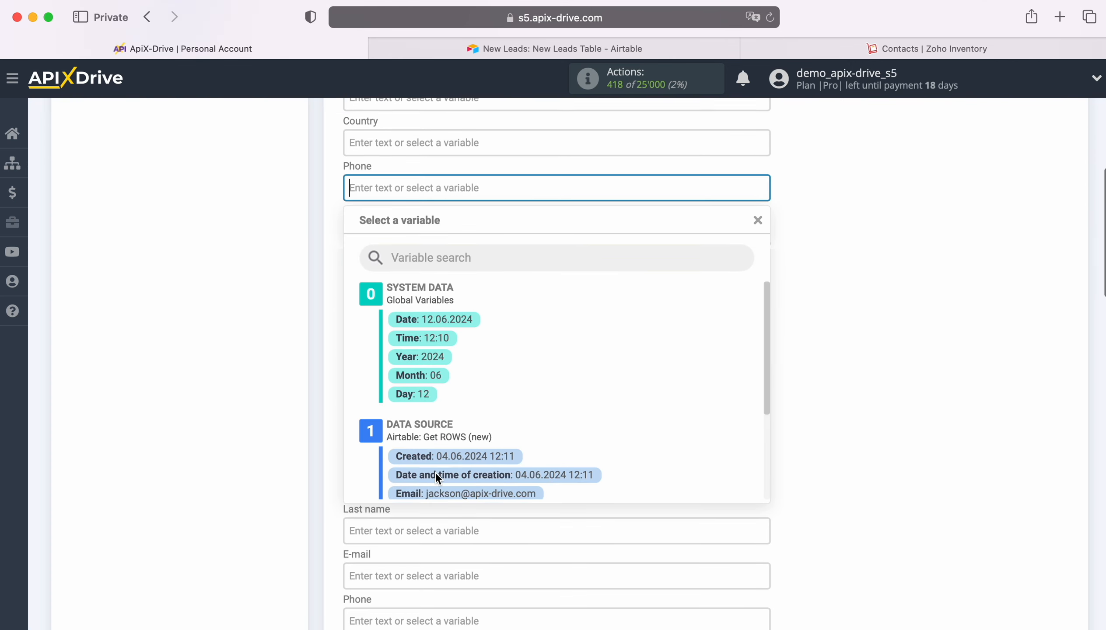
pyautogui.scroll(-3, 632, 417)
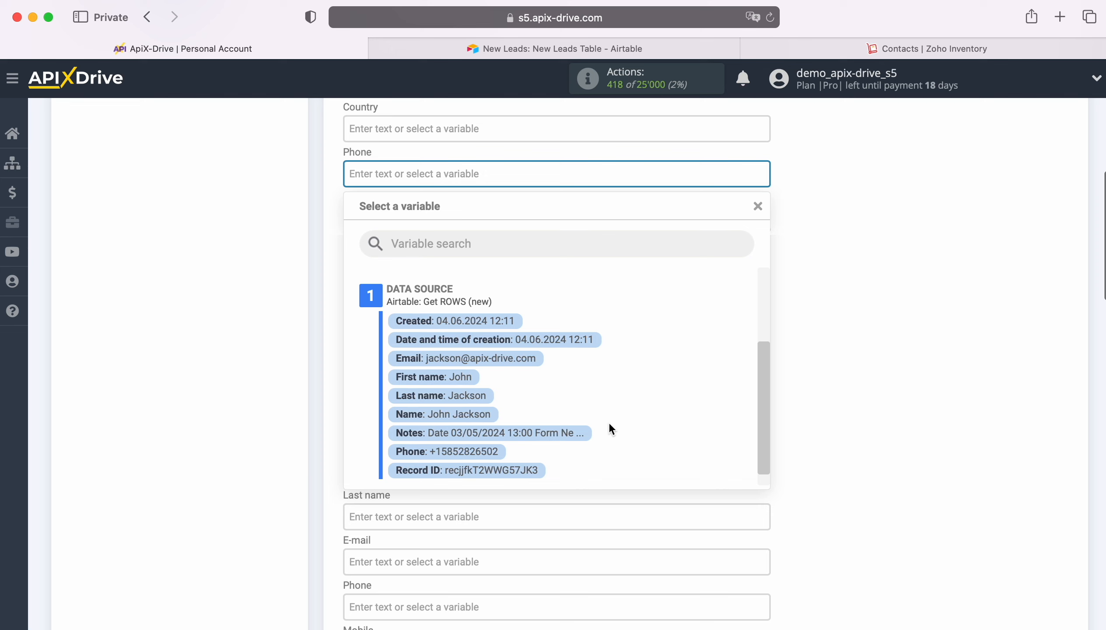
pyautogui.click(469, 451)
# Fill the required Contact name field with the Airtable First name and Last name variables
pyautogui.scroll(-1, 518, 446)
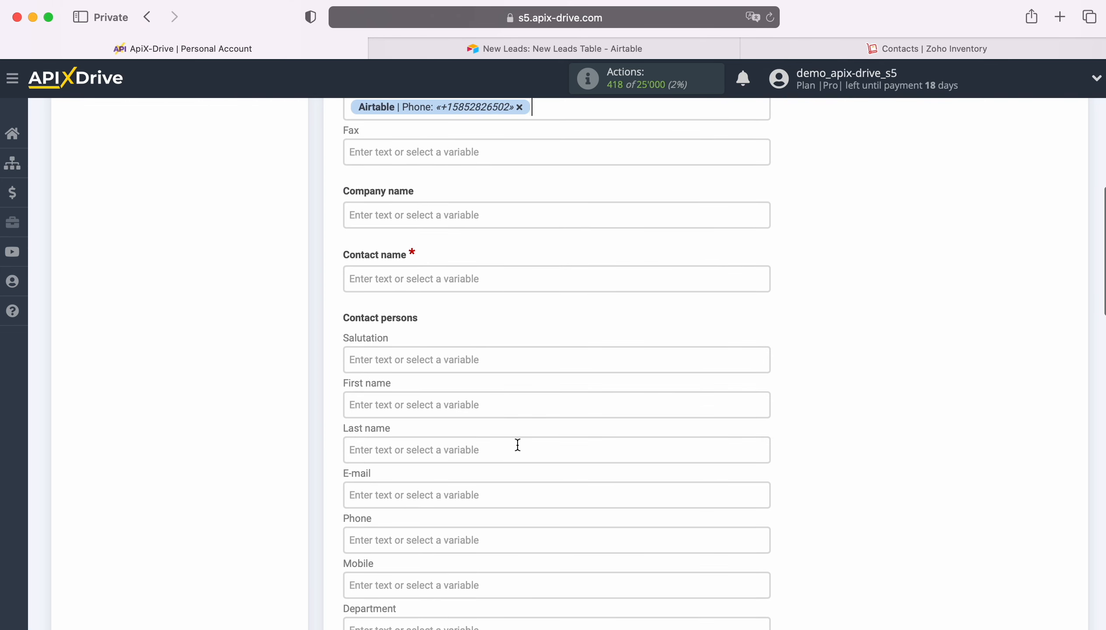
pyautogui.click(393, 279)
pyautogui.scroll(-3, 589, 360)
pyautogui.scroll(-2, 589, 360)
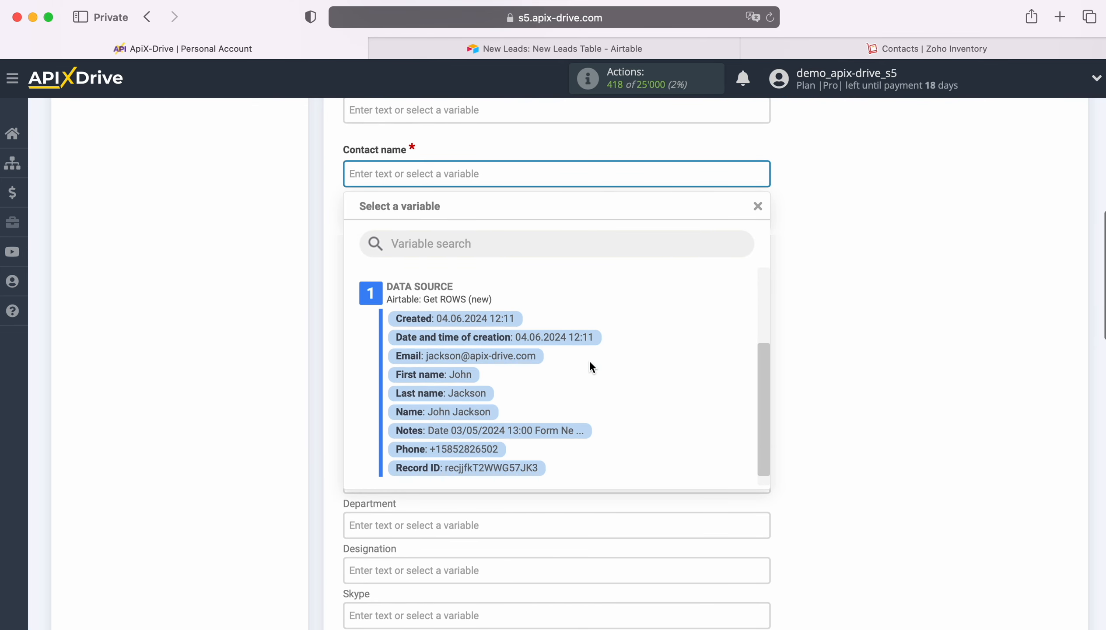
pyautogui.click(460, 360)
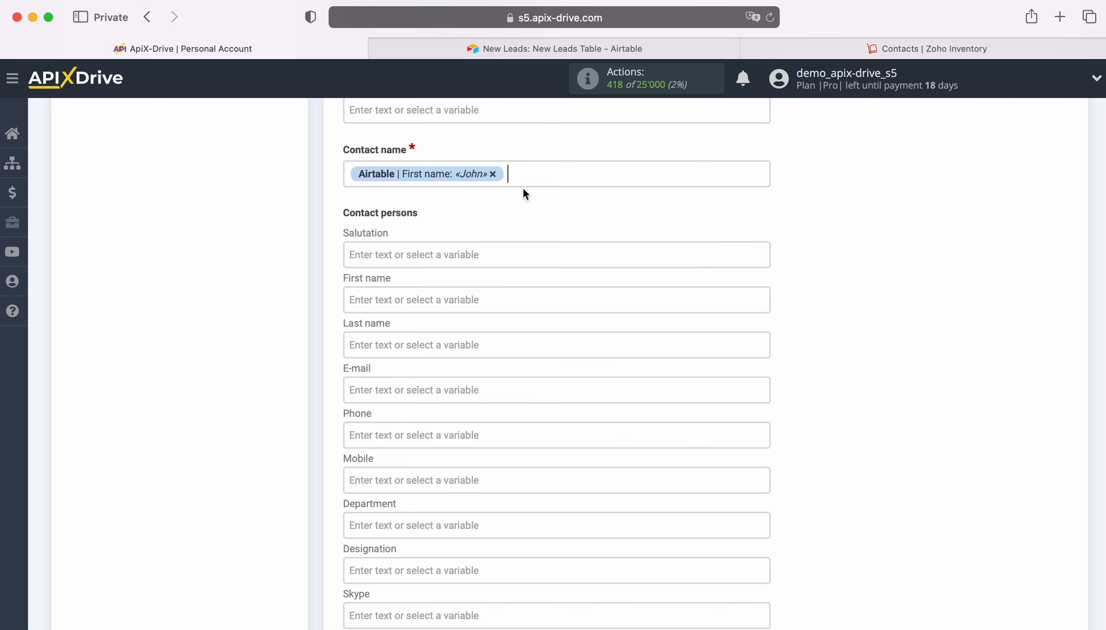
pyautogui.click(538, 173)
pyautogui.click(474, 379)
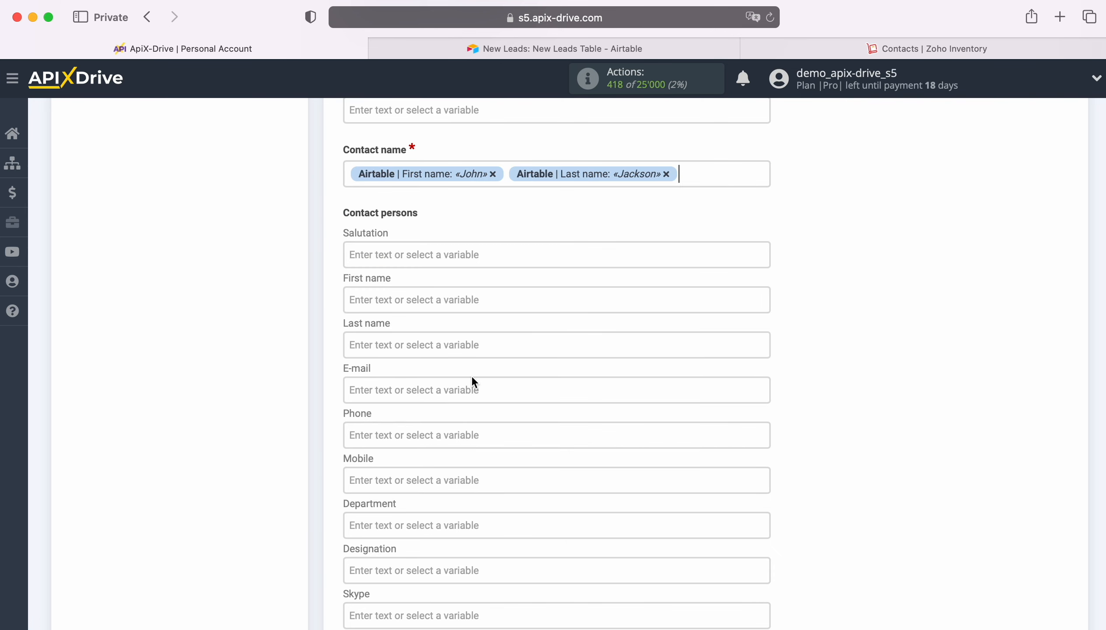
# Under Contact persons, map First name and Last name to the matching Airtable variables
pyautogui.scroll(-1, 495, 374)
pyautogui.click(412, 263)
pyautogui.scroll(-5, 566, 346)
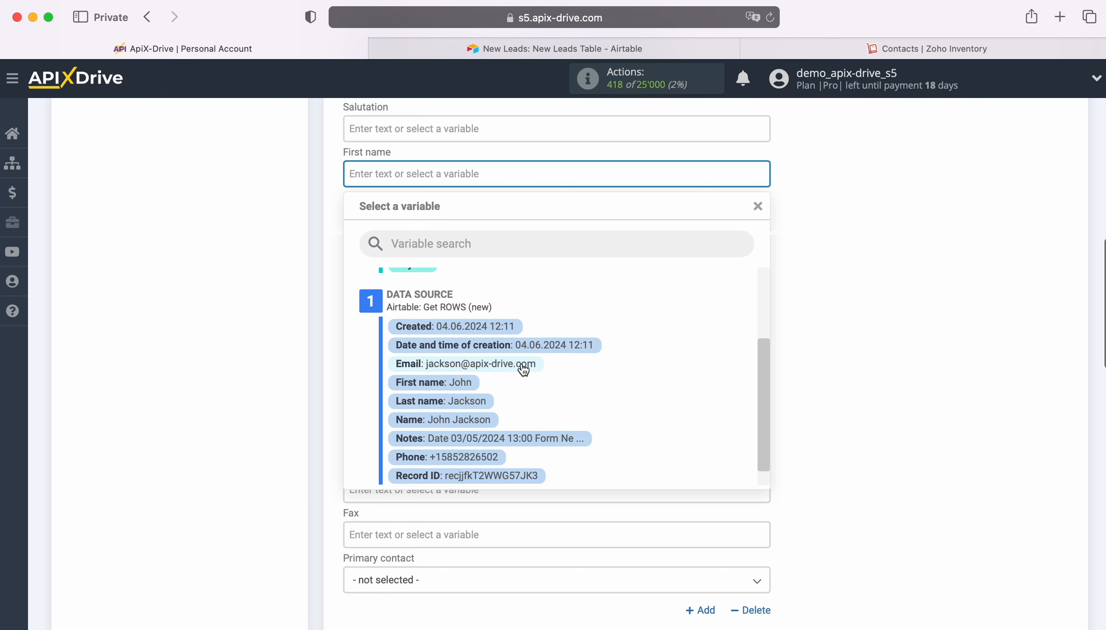
pyautogui.click(452, 384)
pyautogui.click(407, 220)
pyautogui.scroll(-5, 483, 378)
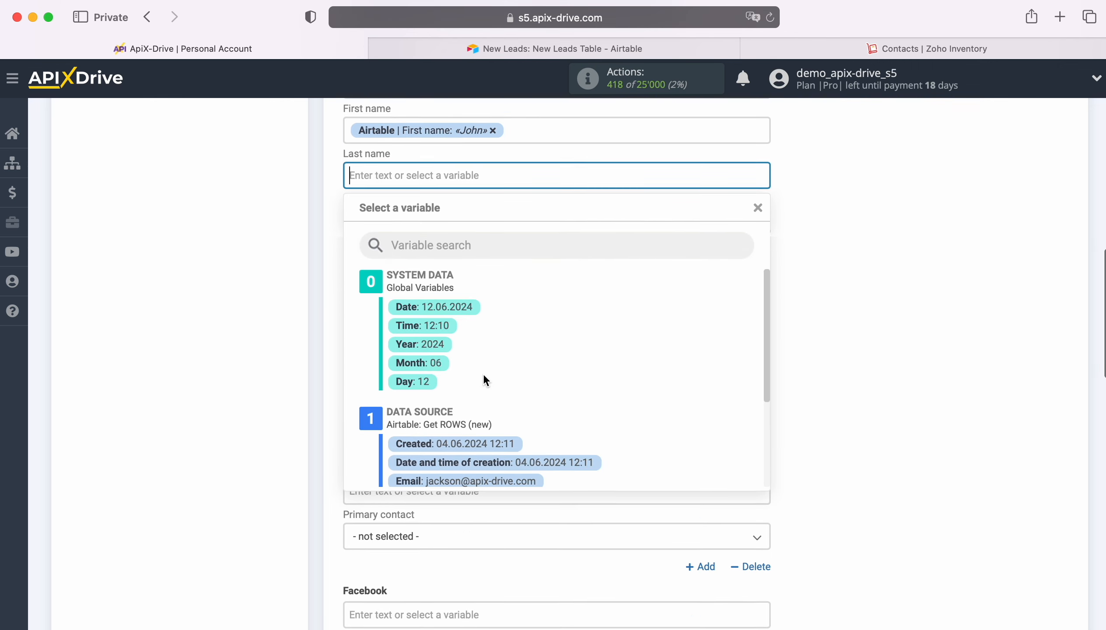
pyautogui.click(479, 413)
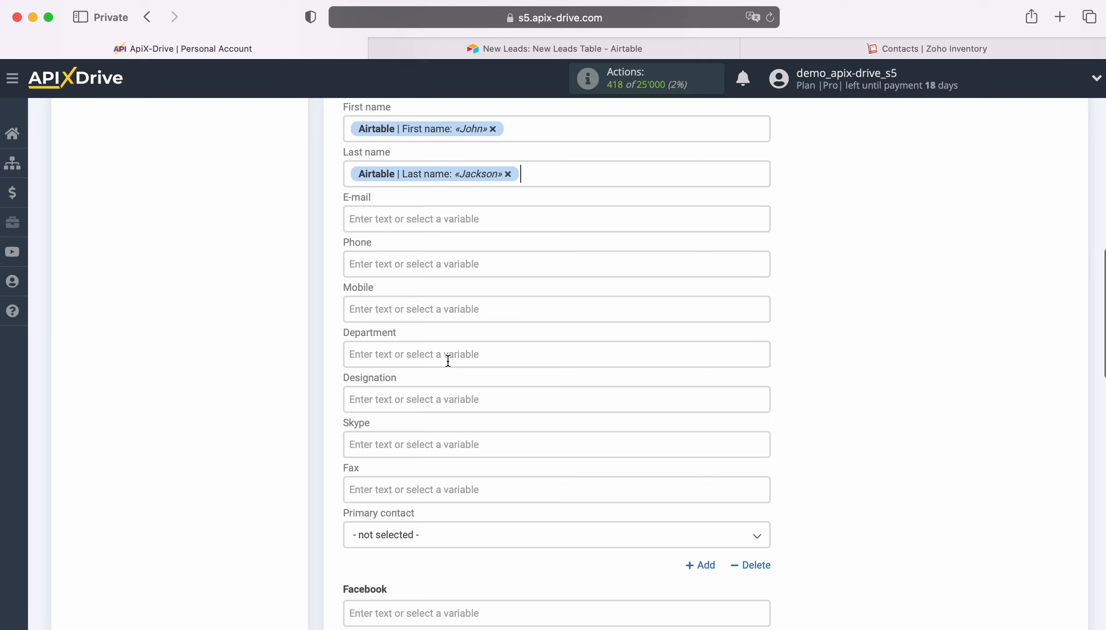
# Map the contact person's E-mail field to the Airtable Email variable
pyautogui.click(400, 217)
pyautogui.scroll(-2, 505, 360)
pyautogui.scroll(-2, 587, 403)
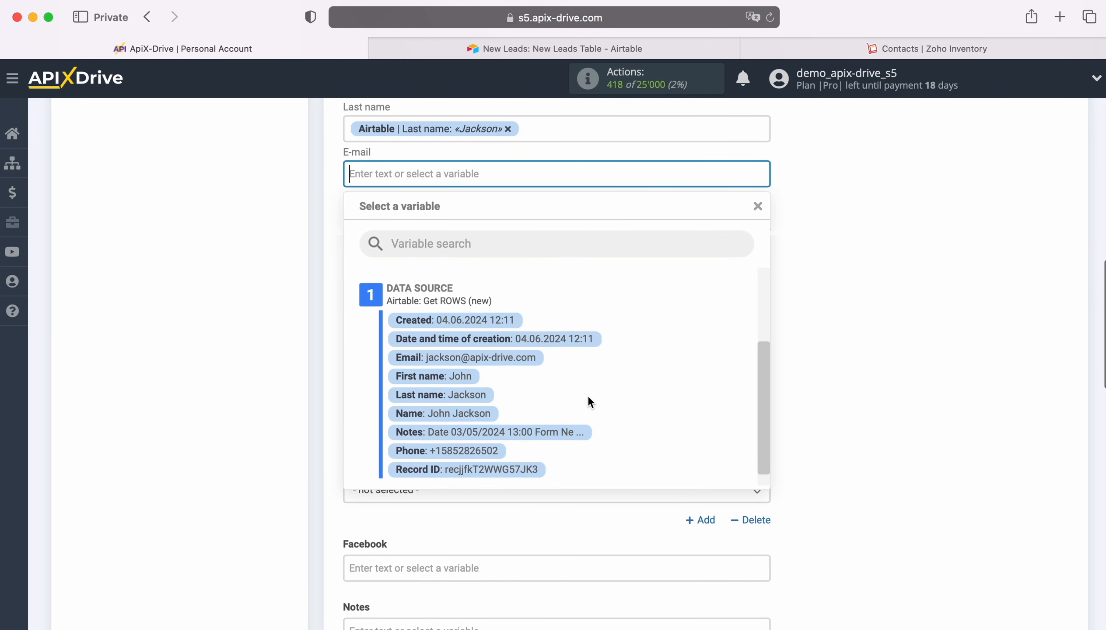
pyautogui.click(514, 353)
# Map both the Phone and Mobile fields of the contact person to the Airtable Phone variable
pyautogui.click(421, 219)
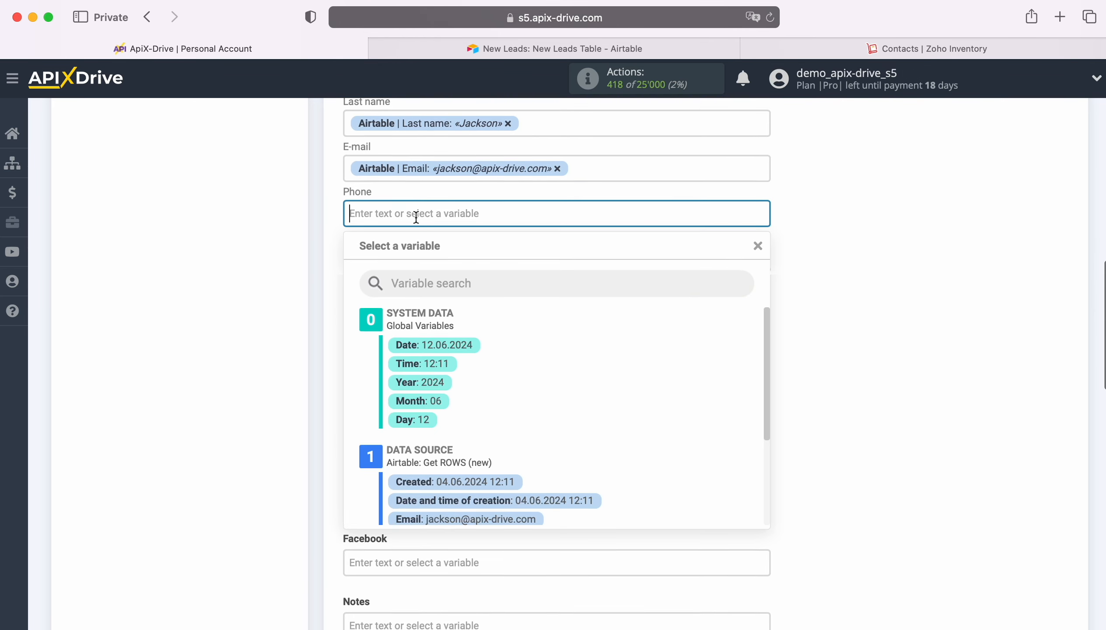
pyautogui.scroll(-3, 580, 402)
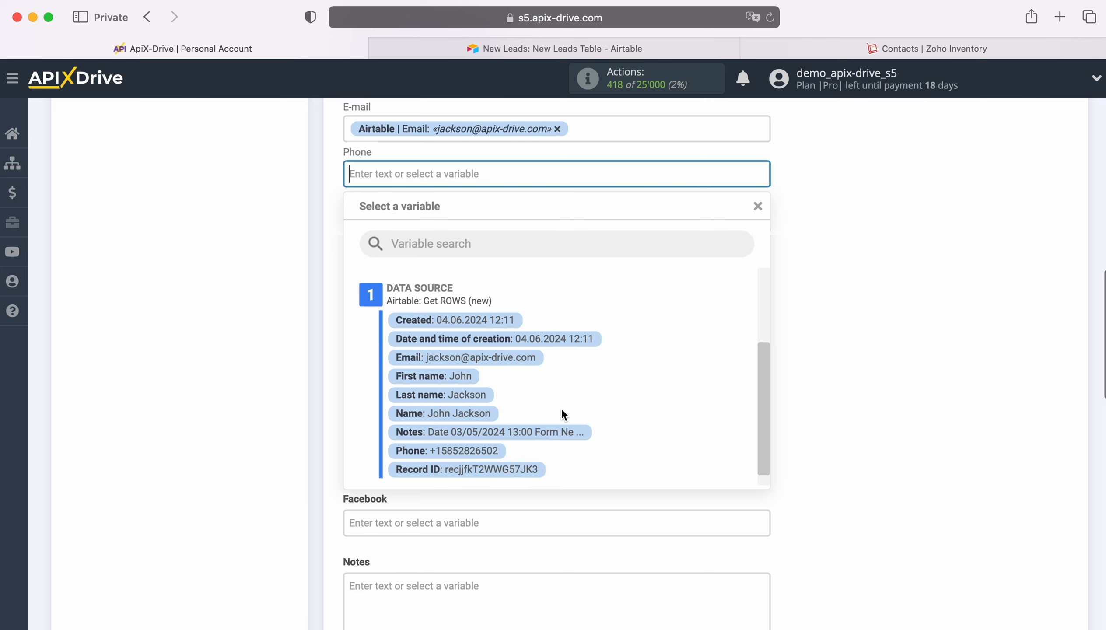
pyautogui.click(478, 453)
pyautogui.click(423, 215)
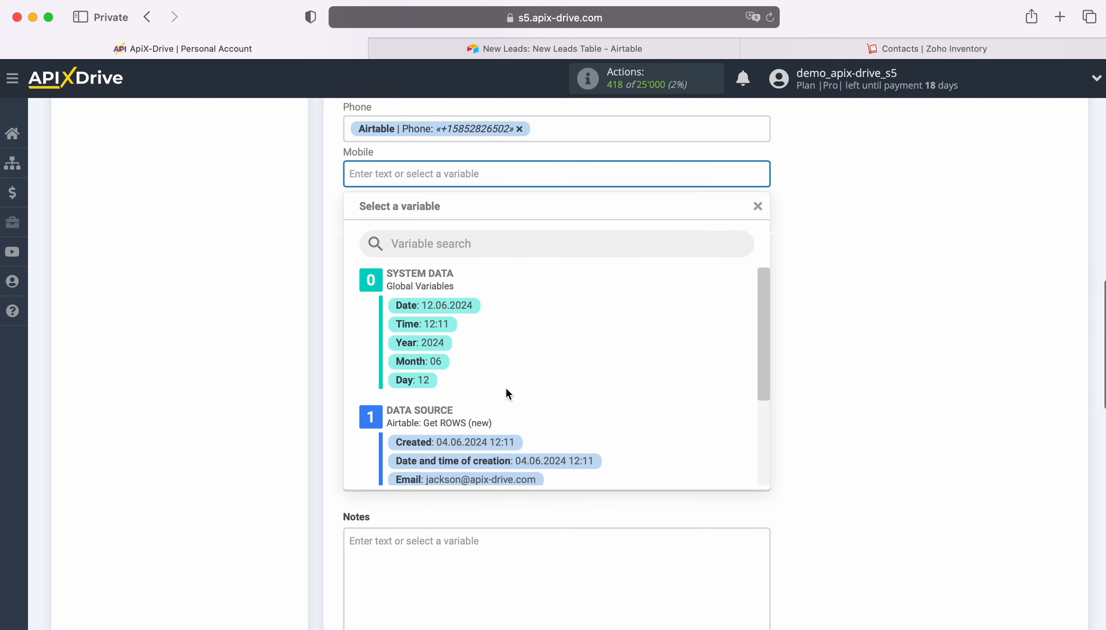
pyautogui.scroll(-3, 610, 408)
pyautogui.click(493, 434)
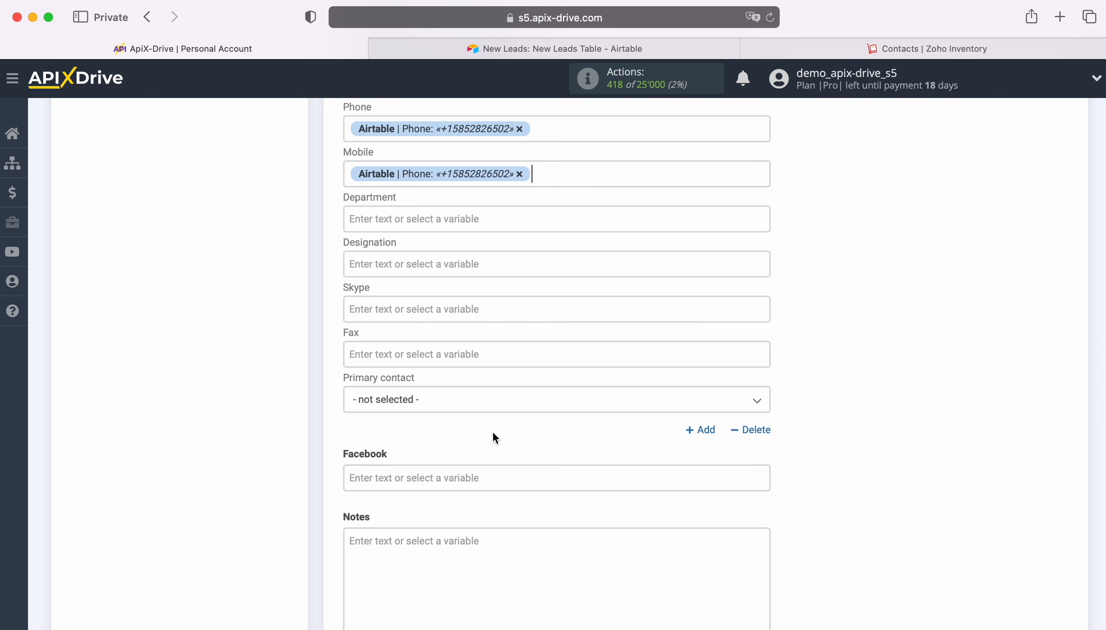
# Enter "New ROW from AirTable" in the Notes field and submit the Zoho Inventory field settings
pyautogui.scroll(-5, 493, 434)
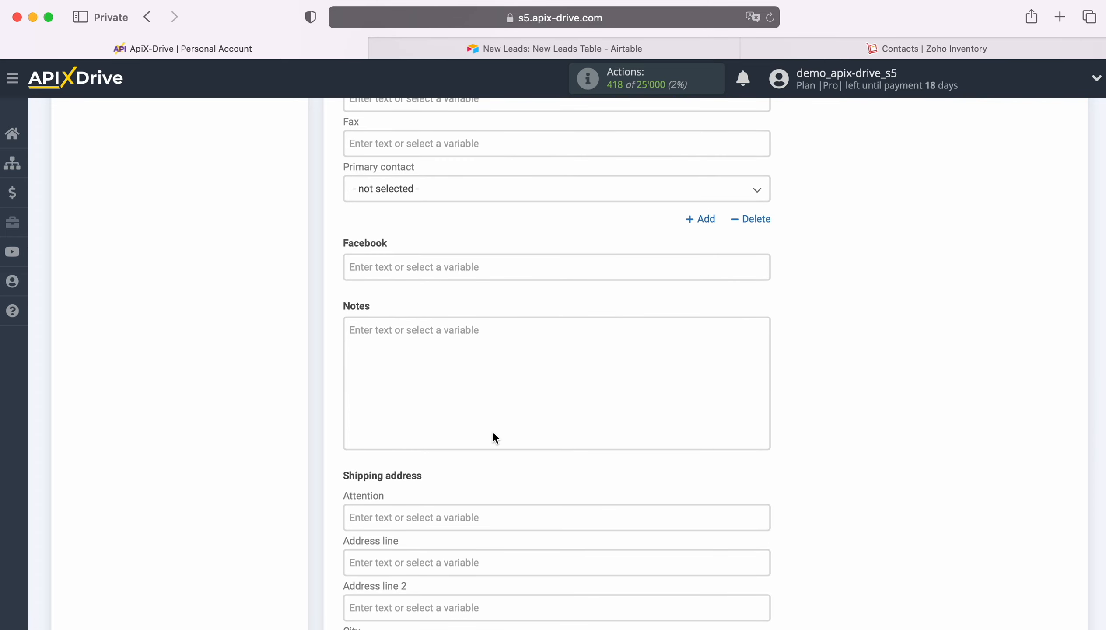
pyautogui.click(396, 351)
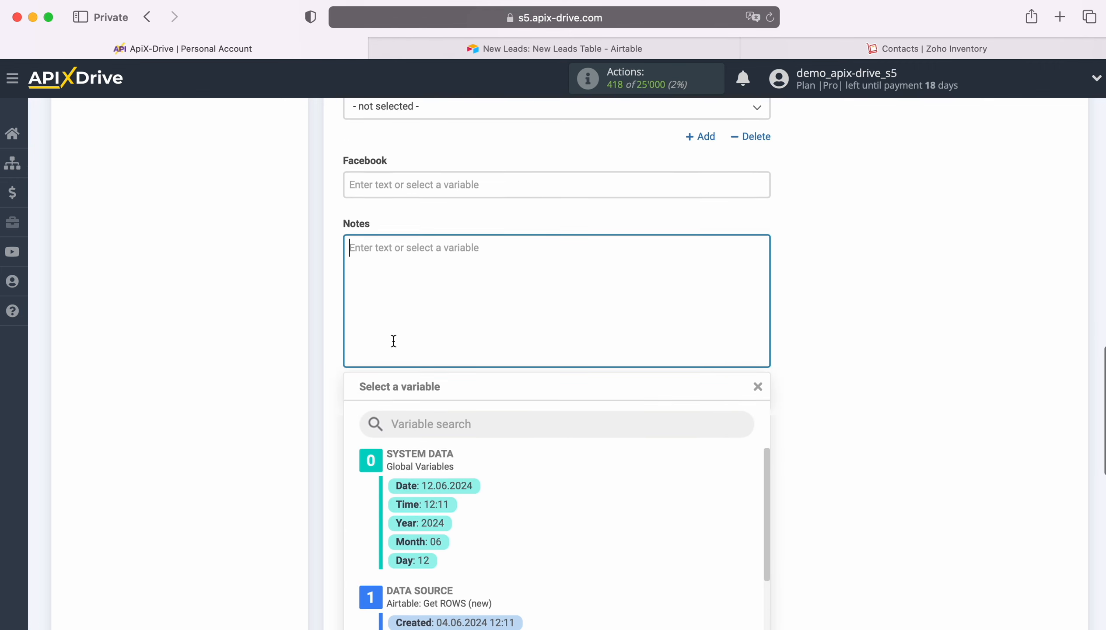
pyautogui.write('New ROW fr')
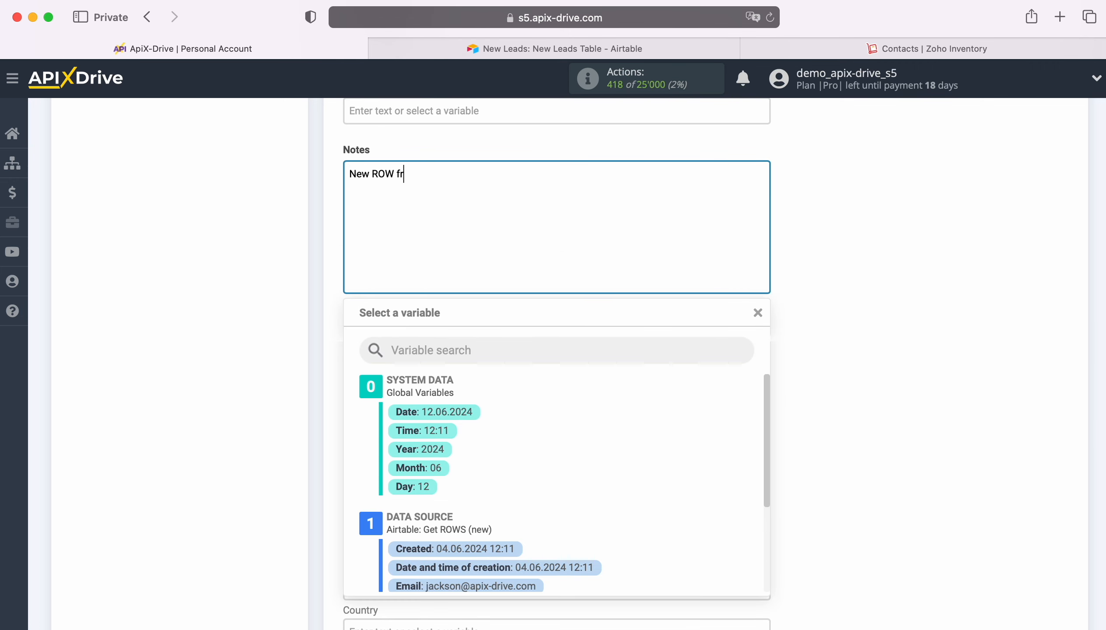
pyautogui.write('om AirTable')
pyautogui.click(328, 370)
pyautogui.scroll(-6, 755, 383)
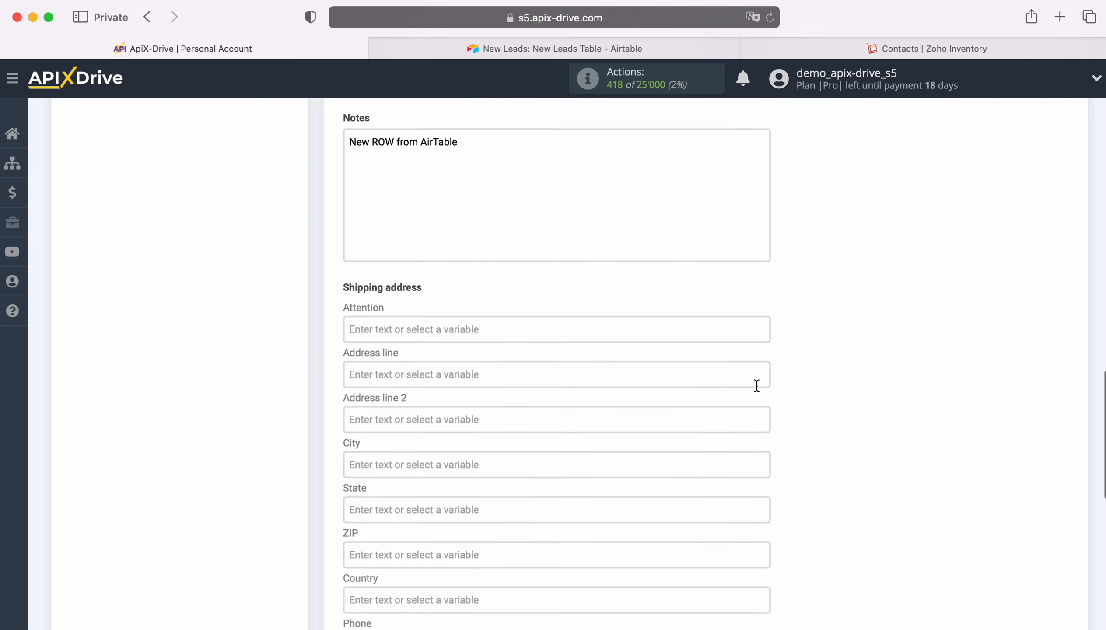
pyautogui.scroll(-3, 763, 383)
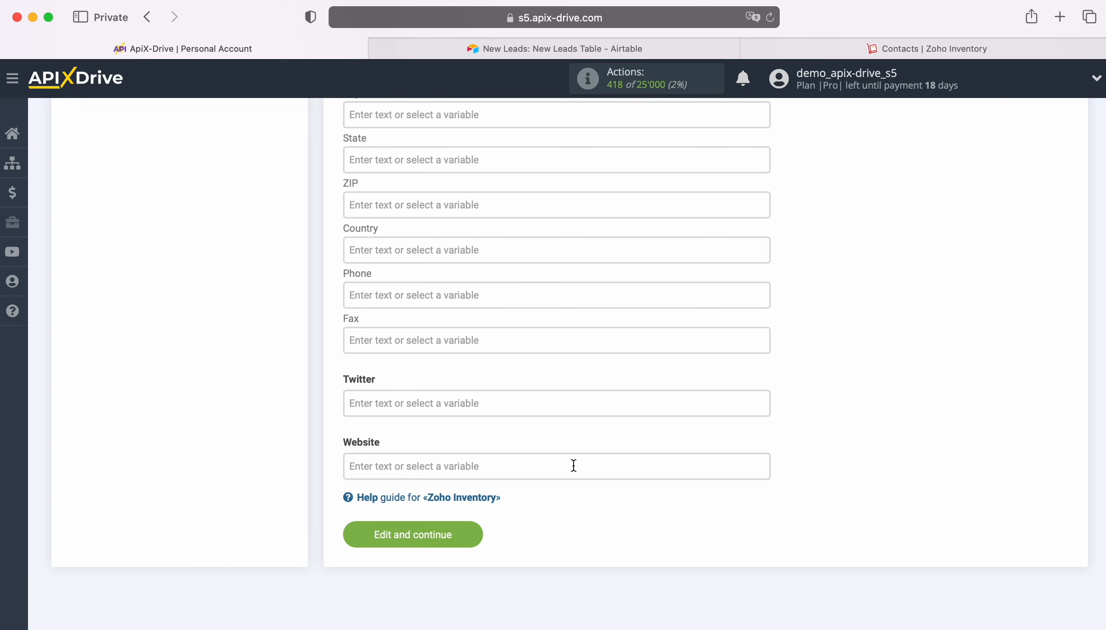
pyautogui.click(461, 533)
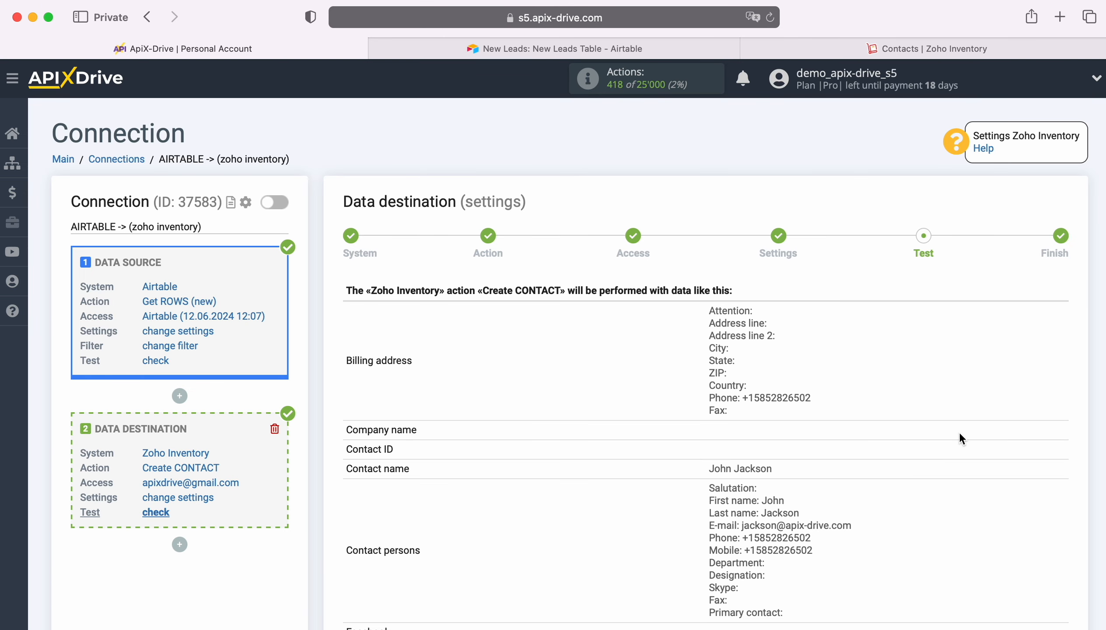
# Review the sample contact data for the Create CONTACT action and send it as a test to Zoho Inventory
pyautogui.scroll(-4, 1003, 429)
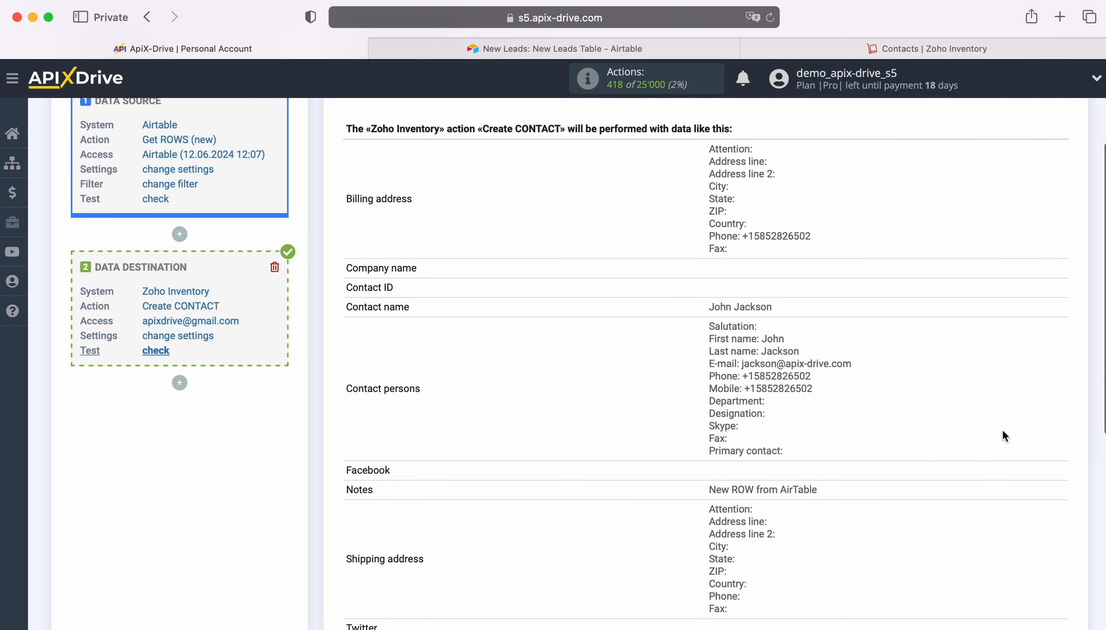
pyautogui.scroll(-2, 1003, 429)
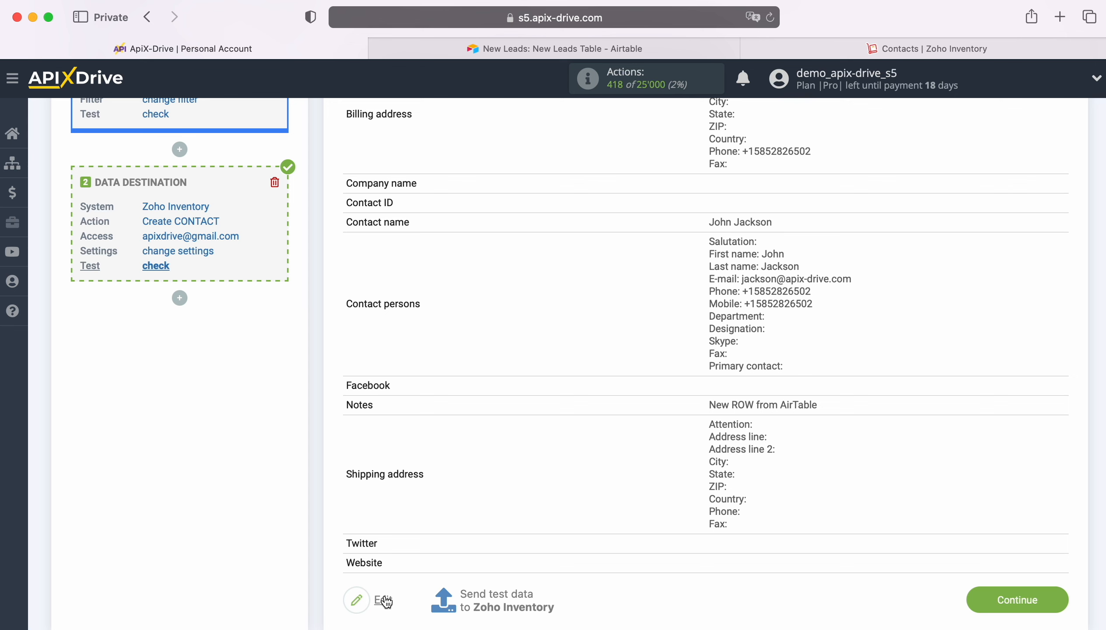
pyautogui.click(503, 603)
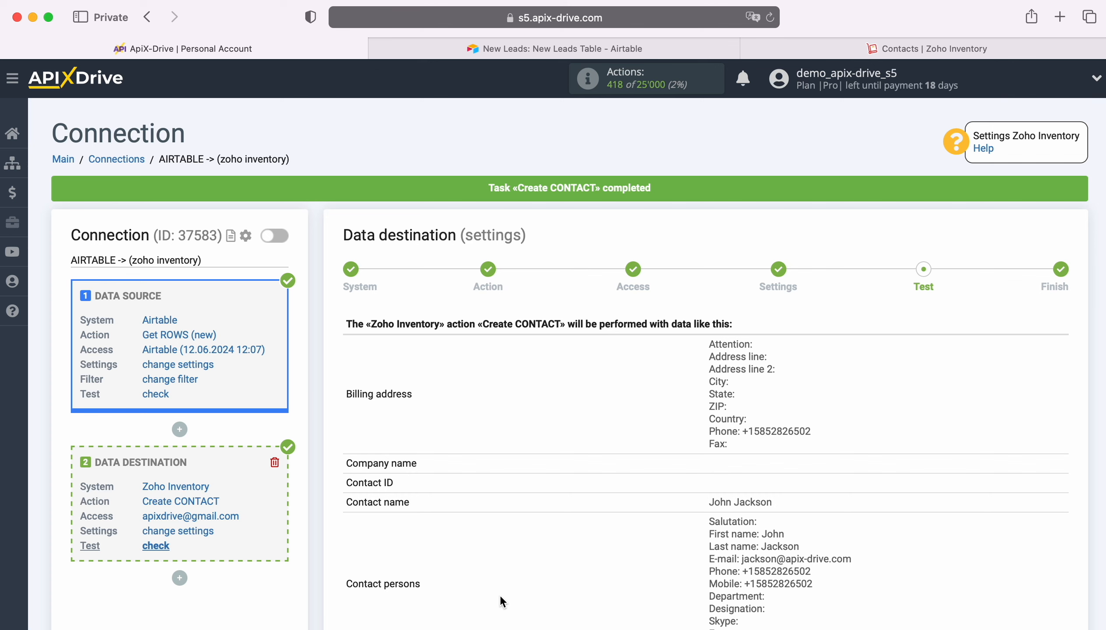
# Switch to Zoho Inventory, reload the Active Customers list and open the test contact's record to check its details
pyautogui.click(872, 52)
pyautogui.click(772, 19)
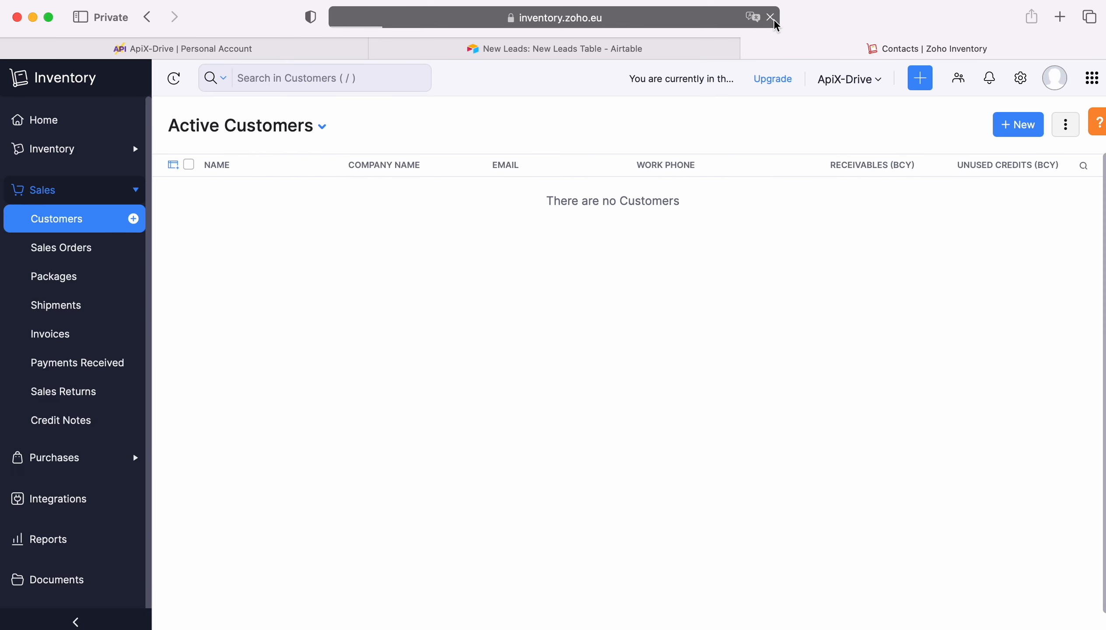
pyautogui.click(238, 202)
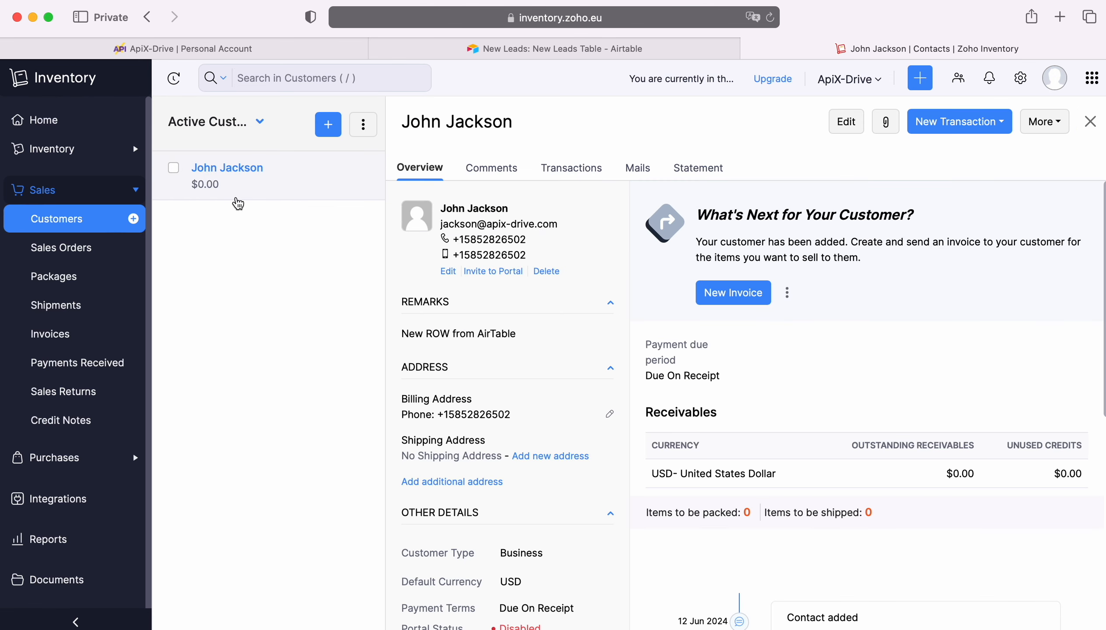
# Return to ApiX-Drive, finish the data destination setup and enable auto-update for the connection
pyautogui.click(165, 47)
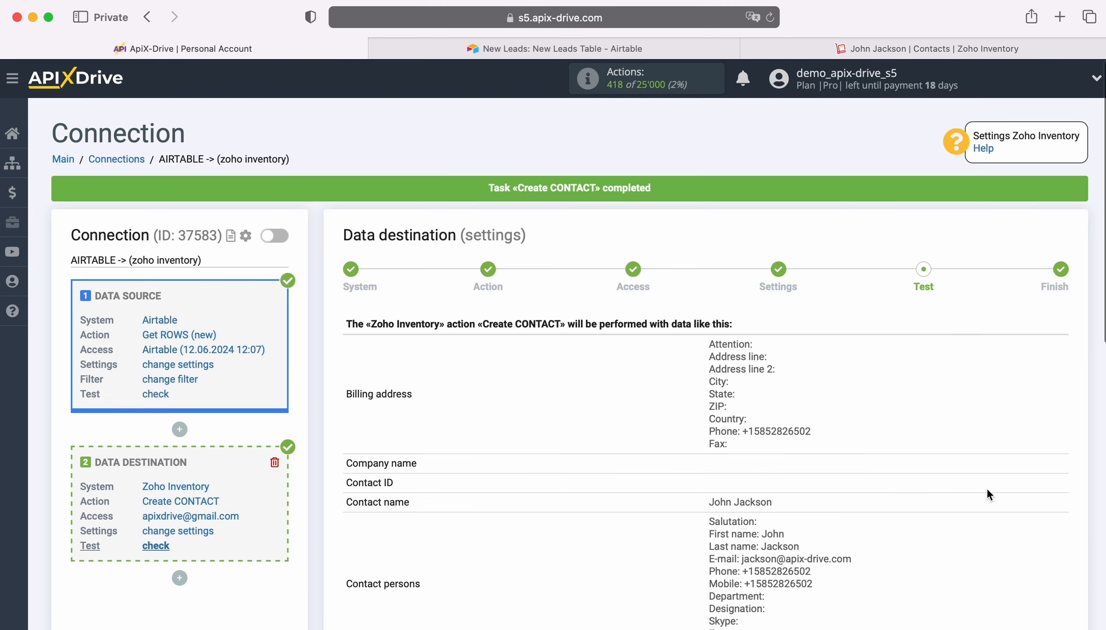
pyautogui.scroll(-7, 988, 494)
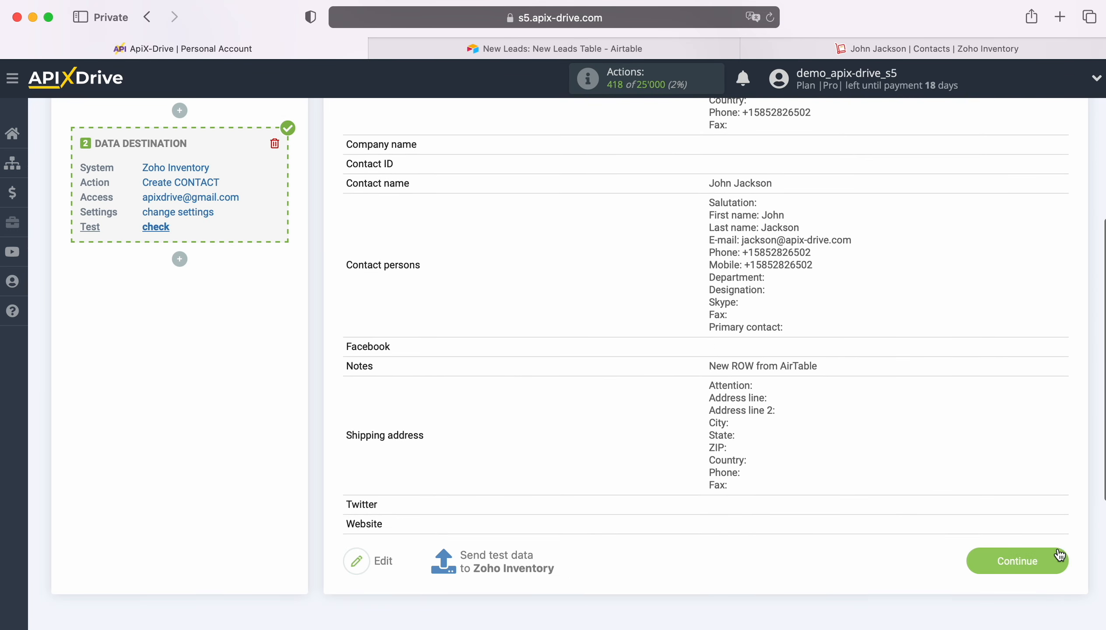
pyautogui.click(1060, 556)
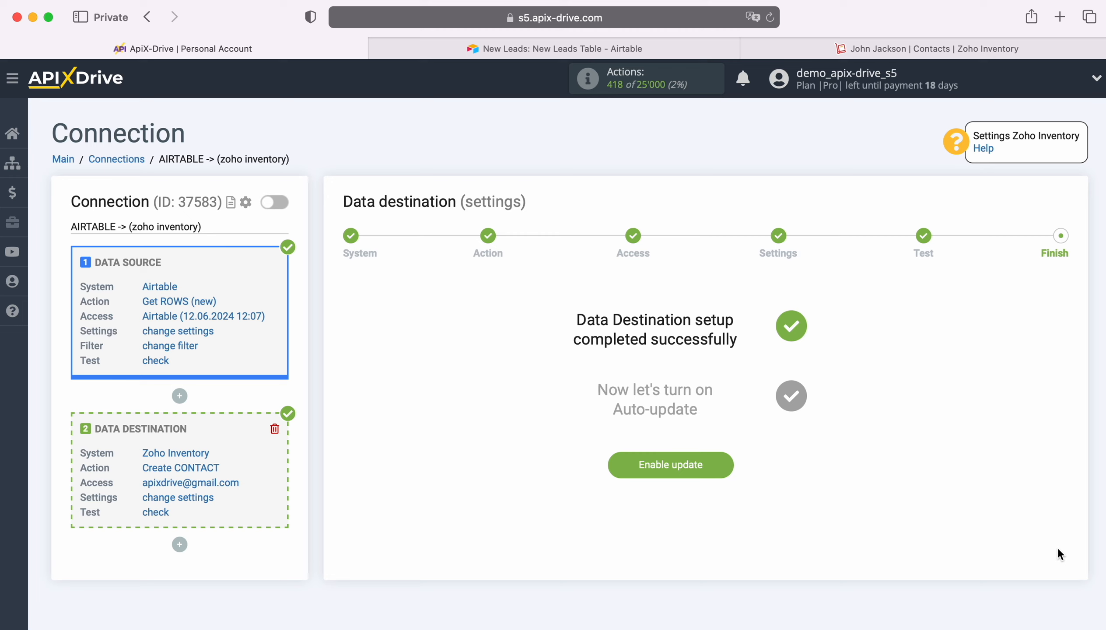
pyautogui.click(722, 456)
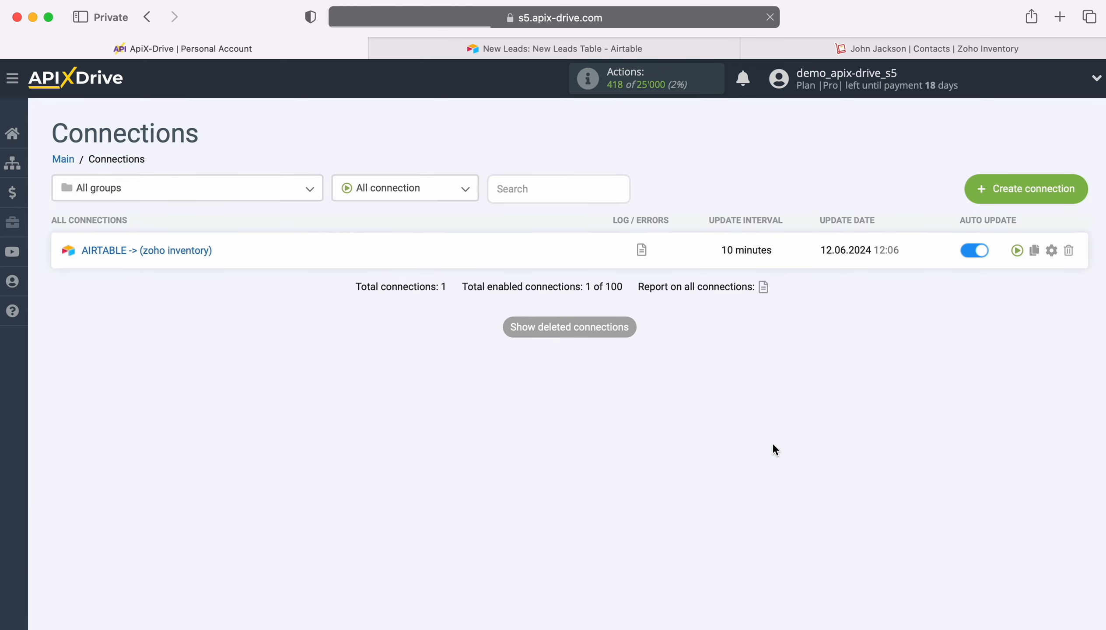
# Set the update interval of the AIRTABLE -> (zoho inventory) connection to 5 minutes and save its setup
pyautogui.click(1052, 251)
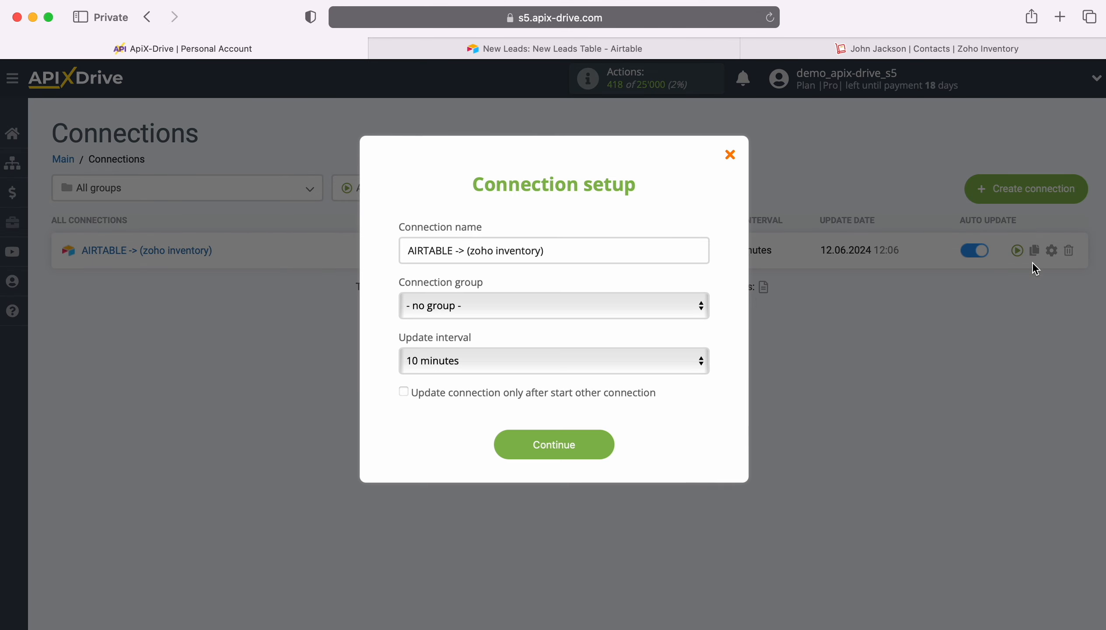
pyautogui.click(677, 350)
pyautogui.click(580, 338)
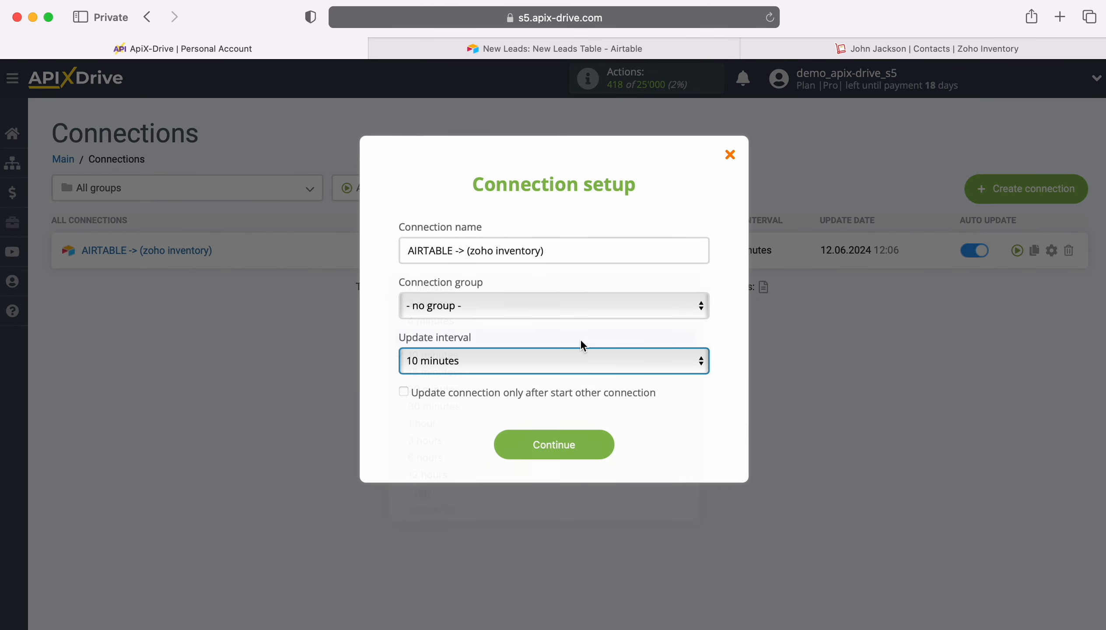
pyautogui.click(593, 446)
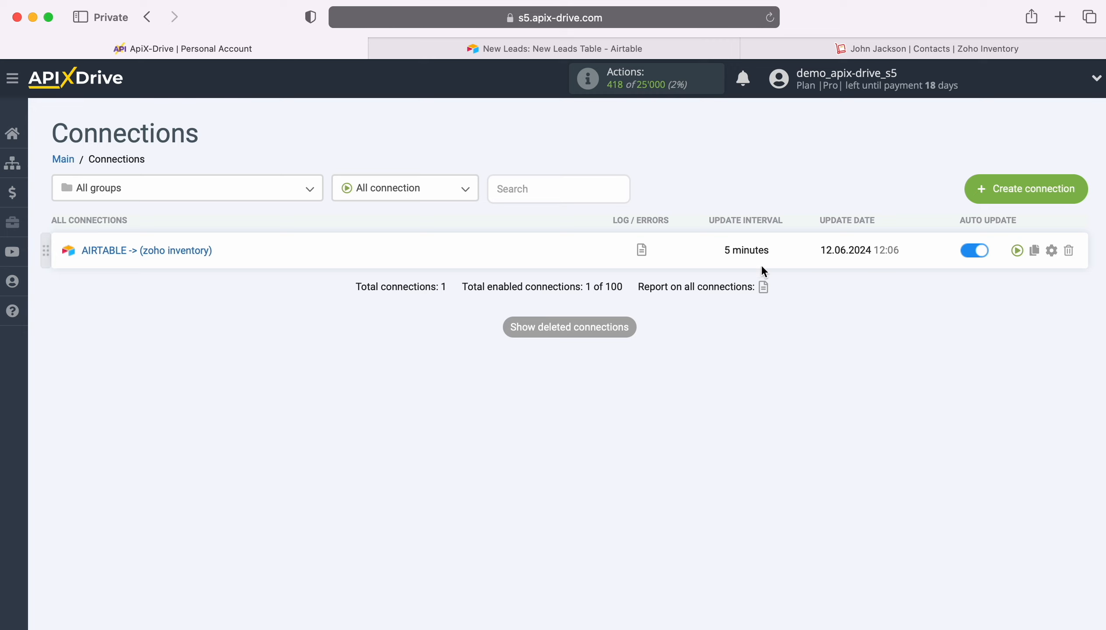